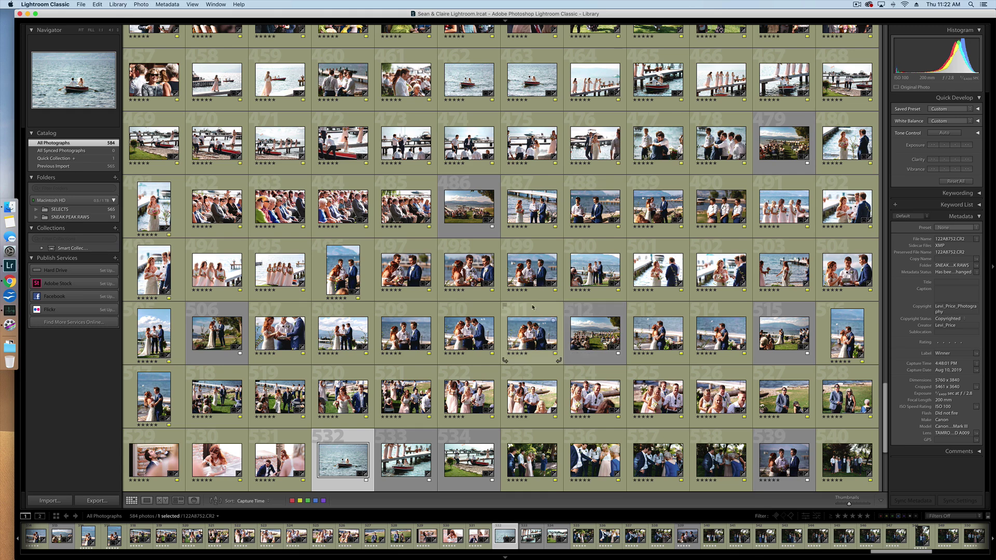
# - Bring Chrome forward, open the Duplicate Finder page and download the Mac version, LRDuplicates2.zip
pyautogui.scroll(8, 591, 218)
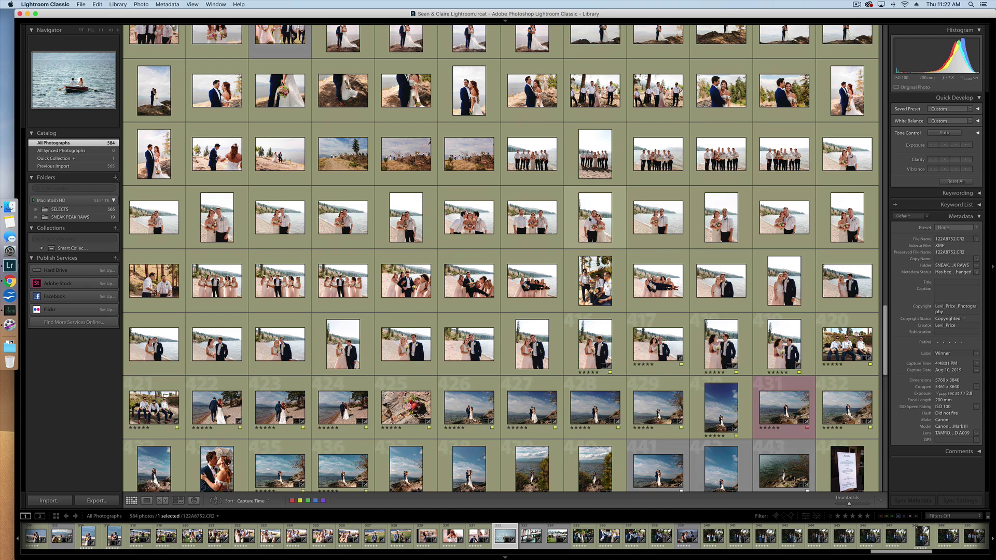
pyautogui.scroll(-5, 590, 220)
pyautogui.scroll(-1, 589, 220)
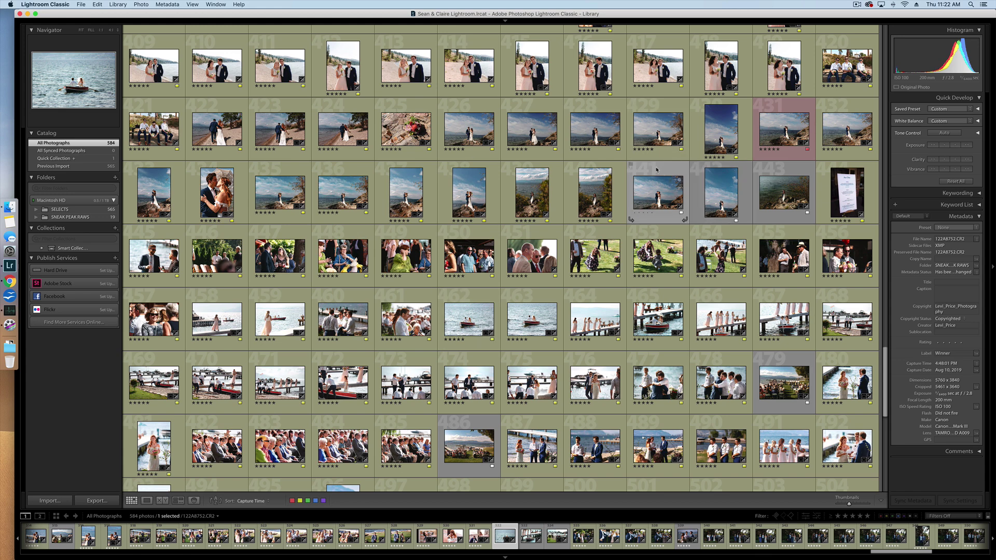
pyautogui.scroll(-5, 591, 244)
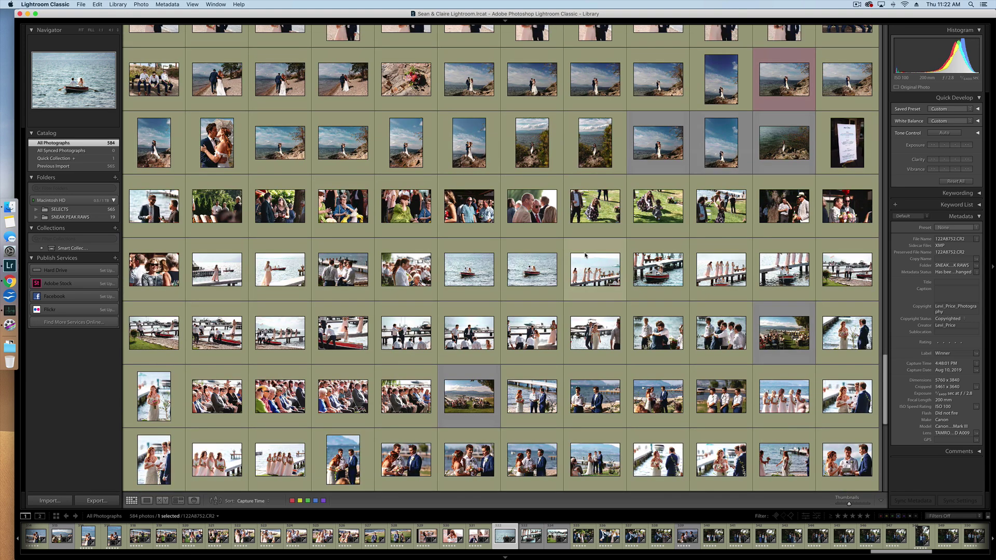
pyautogui.scroll(-3, 585, 255)
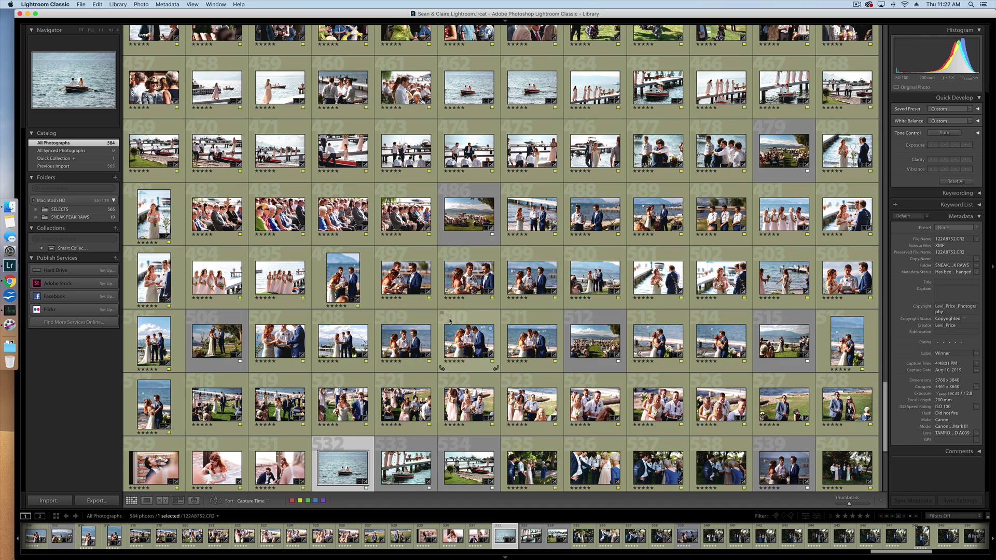
pyautogui.scroll(-3, 446, 317)
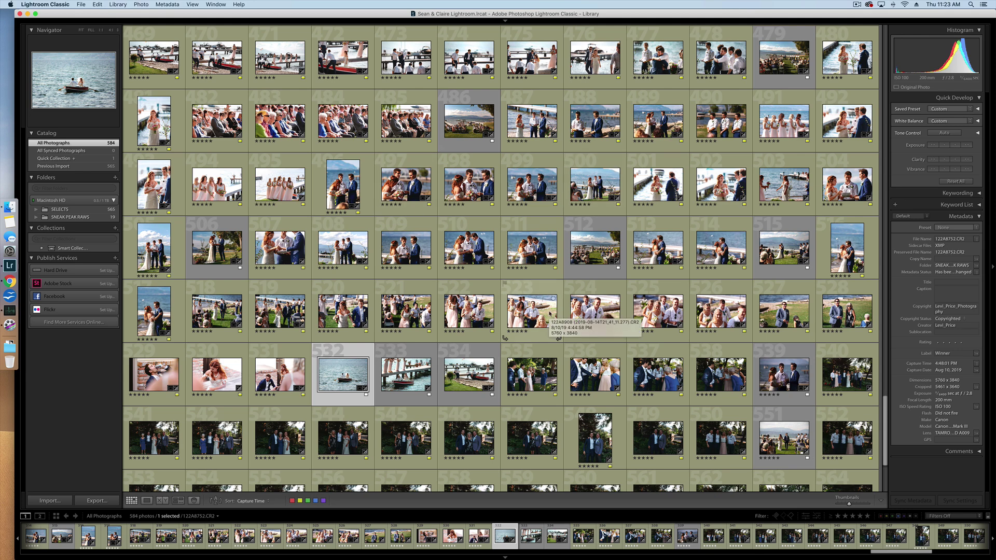
pyautogui.hotkey('ctrl', 'Up')
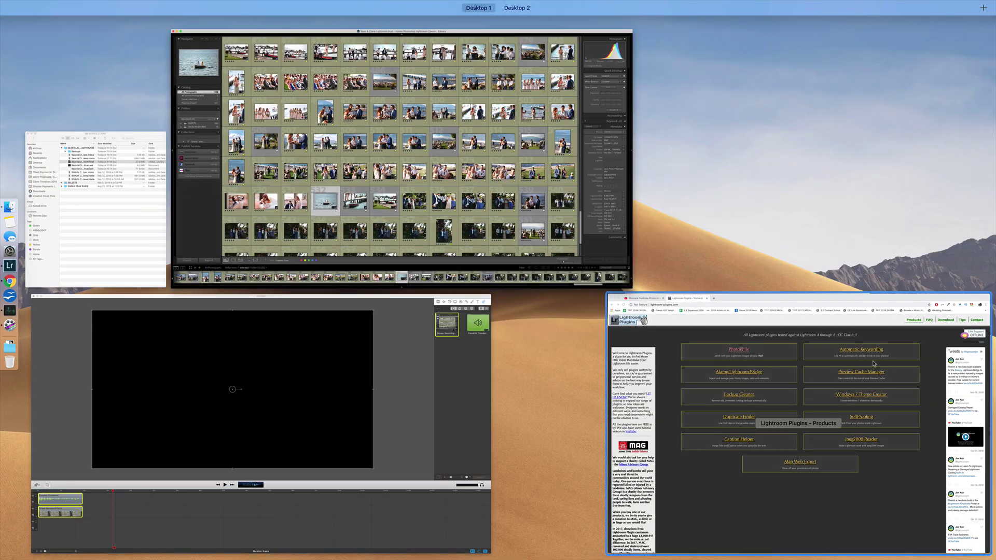
pyautogui.click(832, 433)
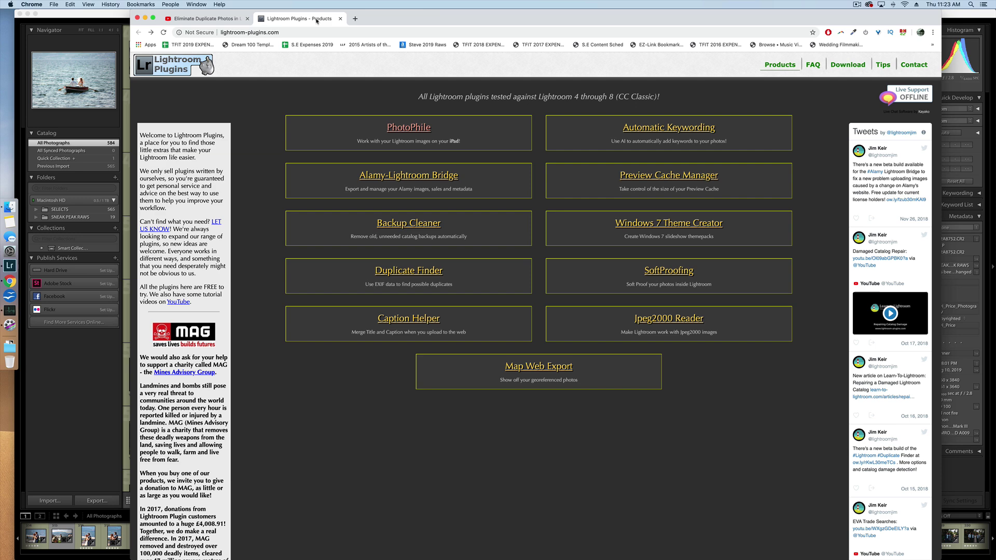
pyautogui.click(397, 269)
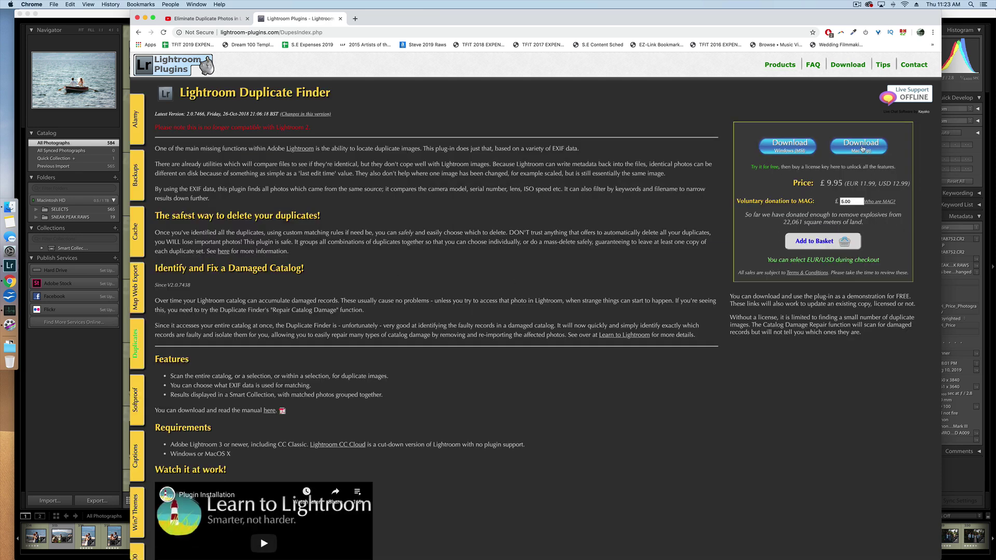
pyautogui.click(862, 149)
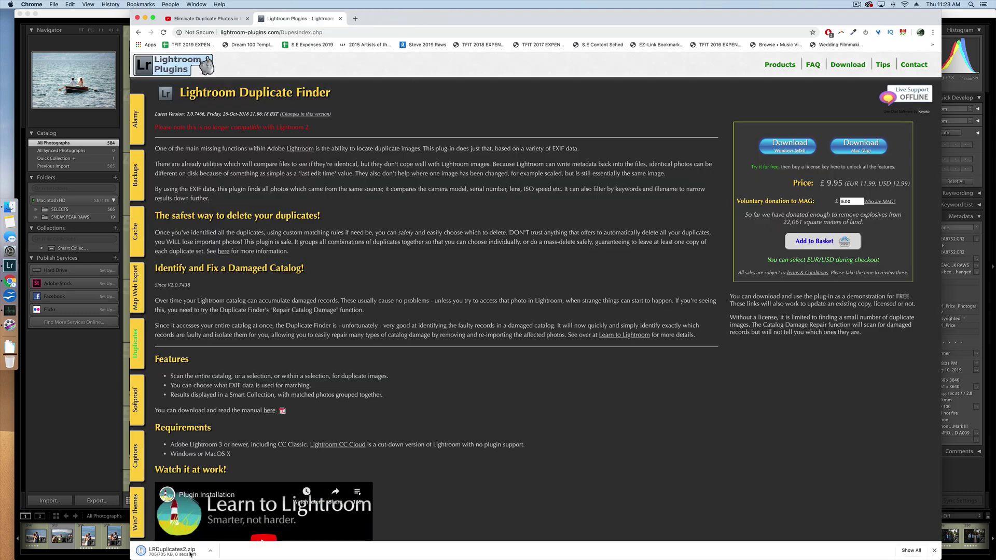
# - Unzip LRDuplicates2.zip, expand its folder in Finder and preview the Duplicate Finder manual PDF
pyautogui.click(172, 551)
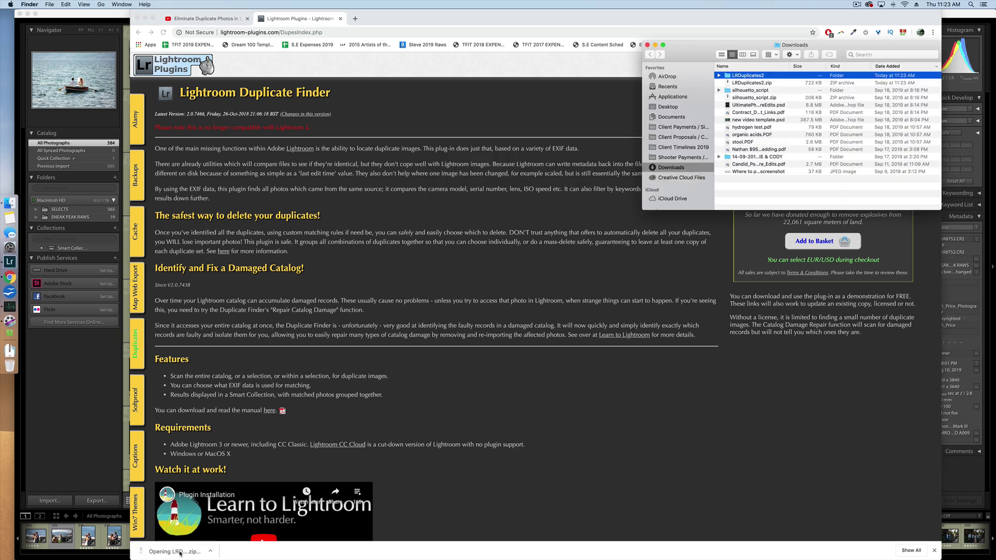
pyautogui.click(719, 75)
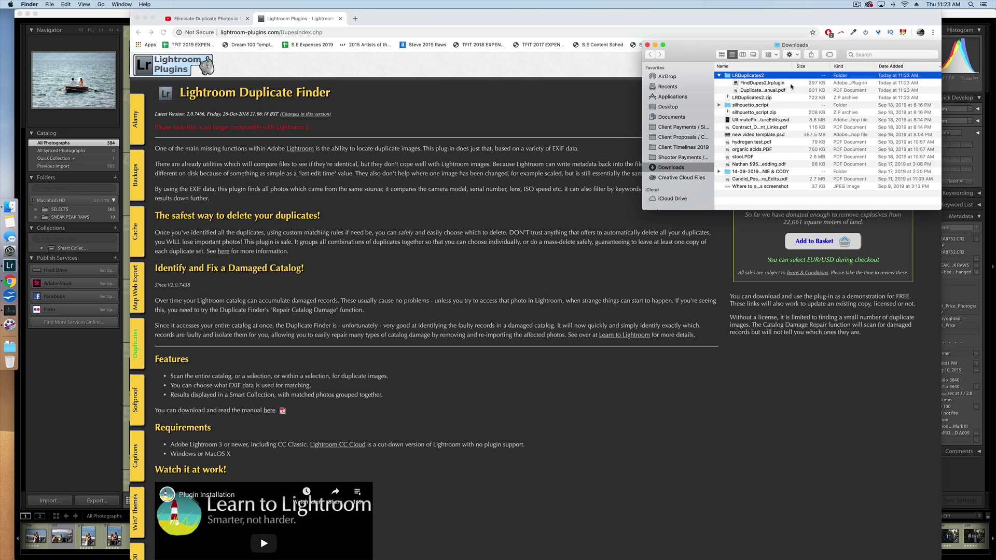
pyautogui.click(765, 91)
pyautogui.press('space')
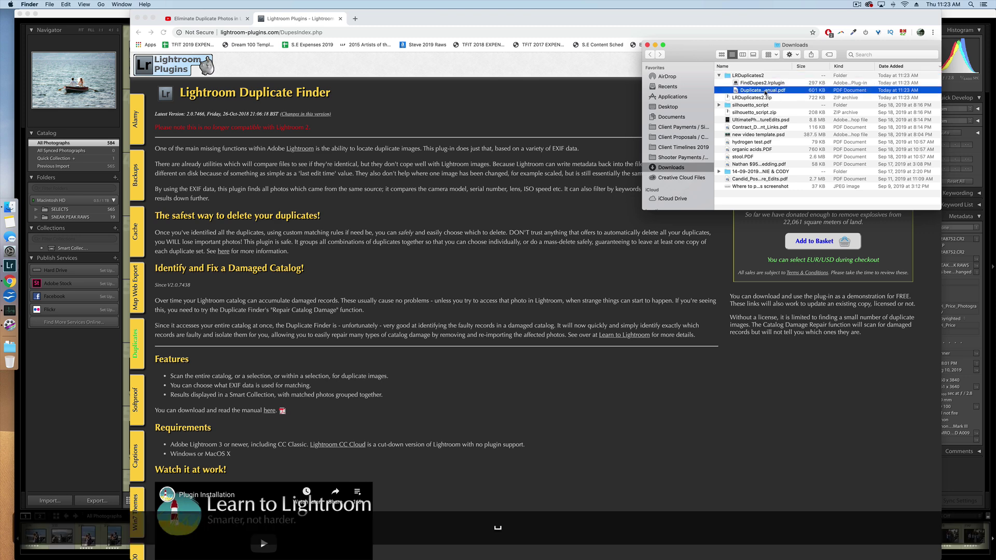
pyautogui.click(688, 220)
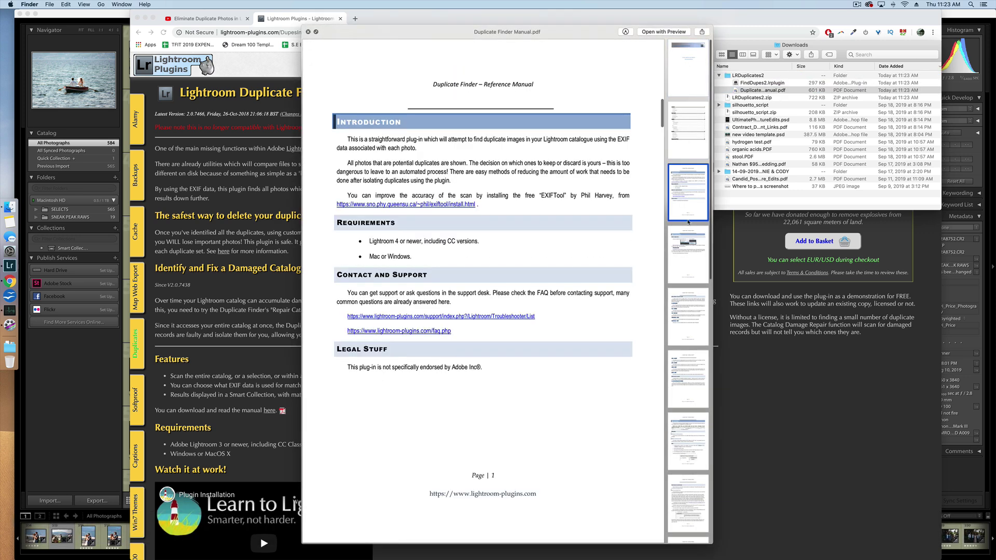
pyautogui.click(689, 270)
pyautogui.press('space')
# - Add FindDupes2.lrplugin from Downloads > LRDuplicates2 in the Plug-in Manager and confirm it is enabled
pyautogui.click(60, 388)
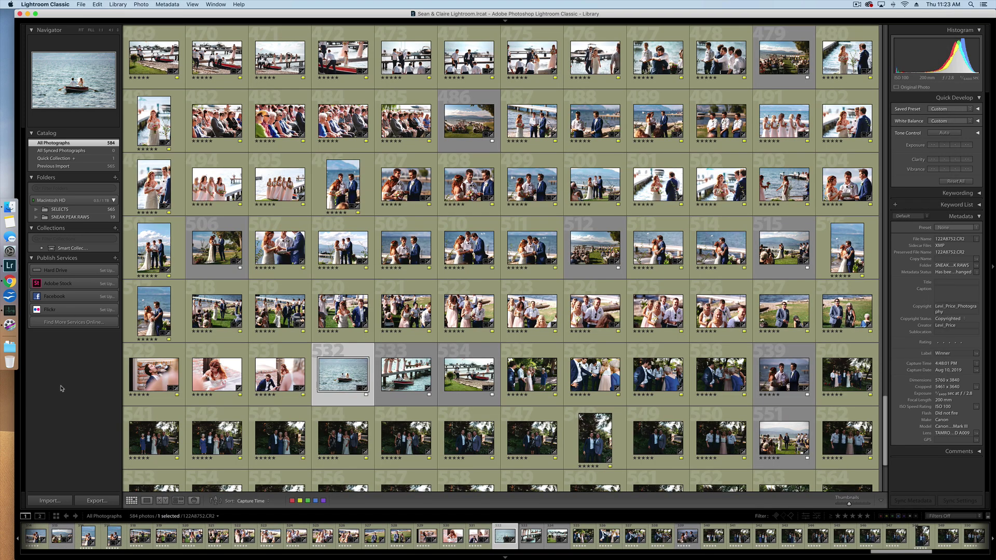
pyautogui.click(79, 4)
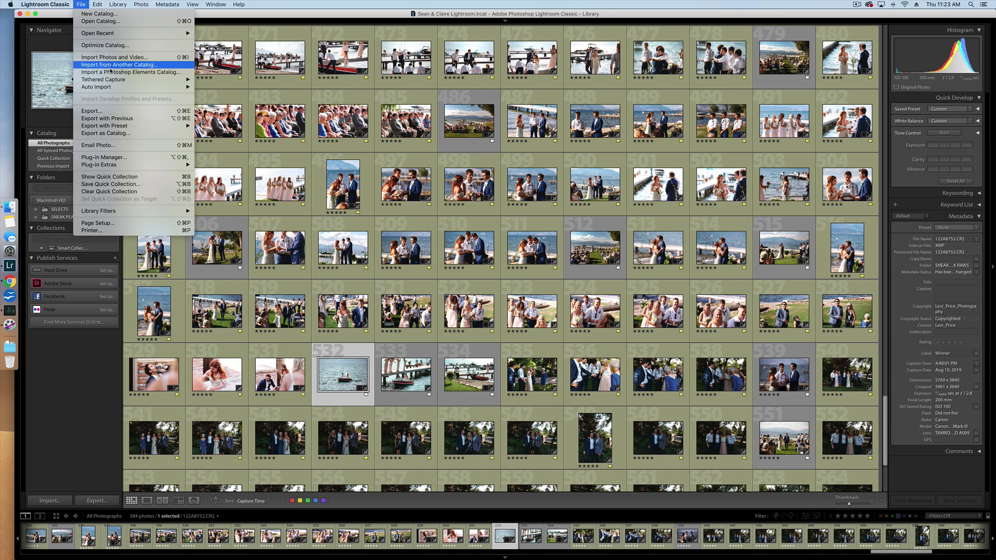
pyautogui.moveTo(126, 166)
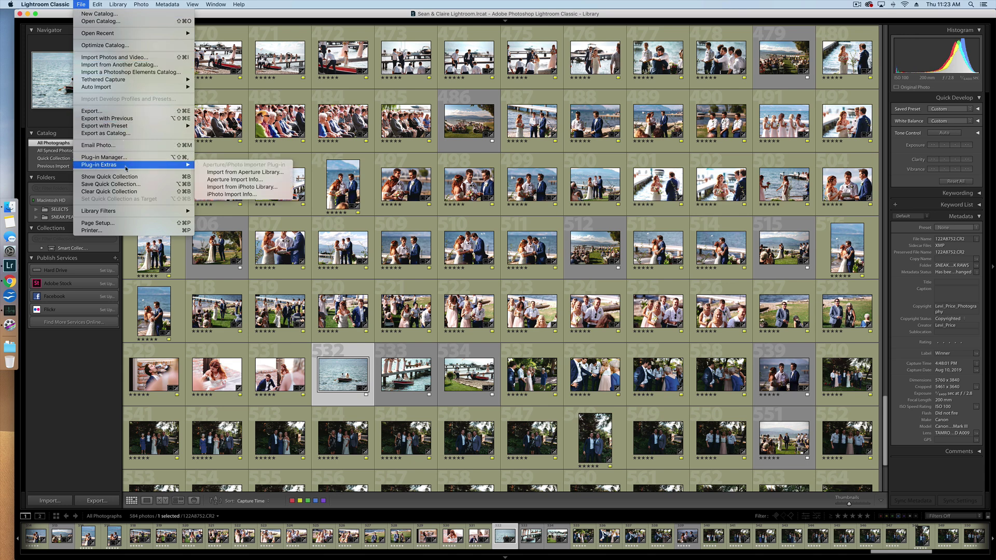
pyautogui.click(124, 157)
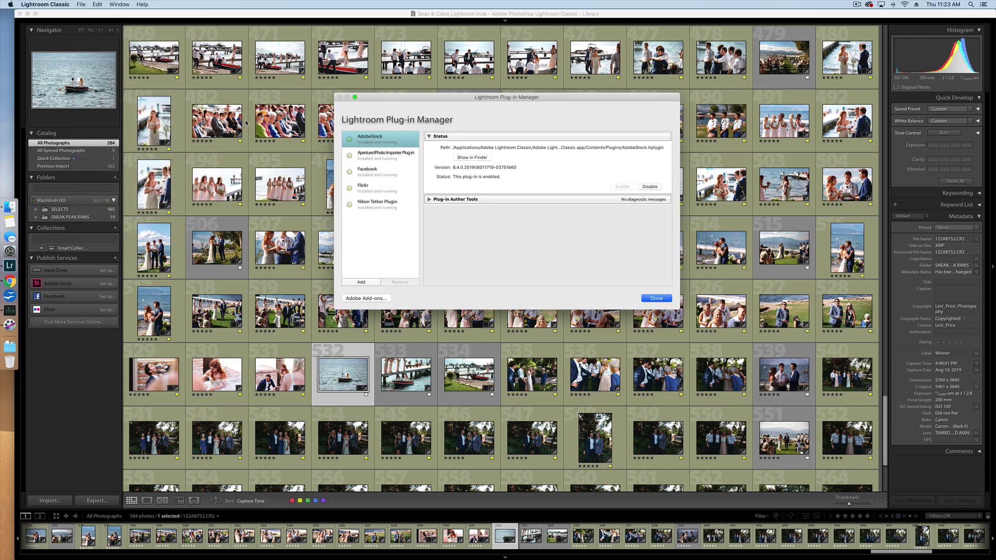
pyautogui.click(362, 282)
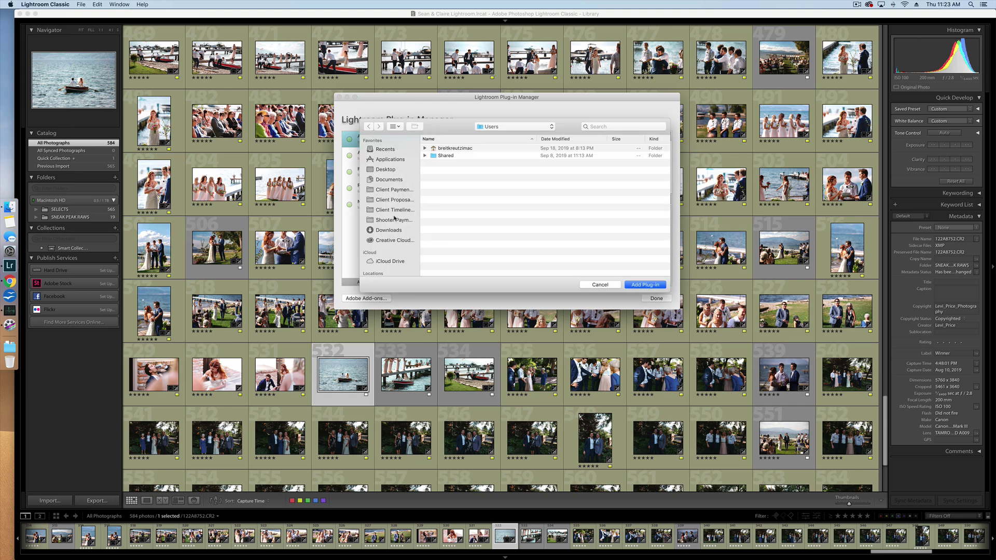
pyautogui.click(395, 231)
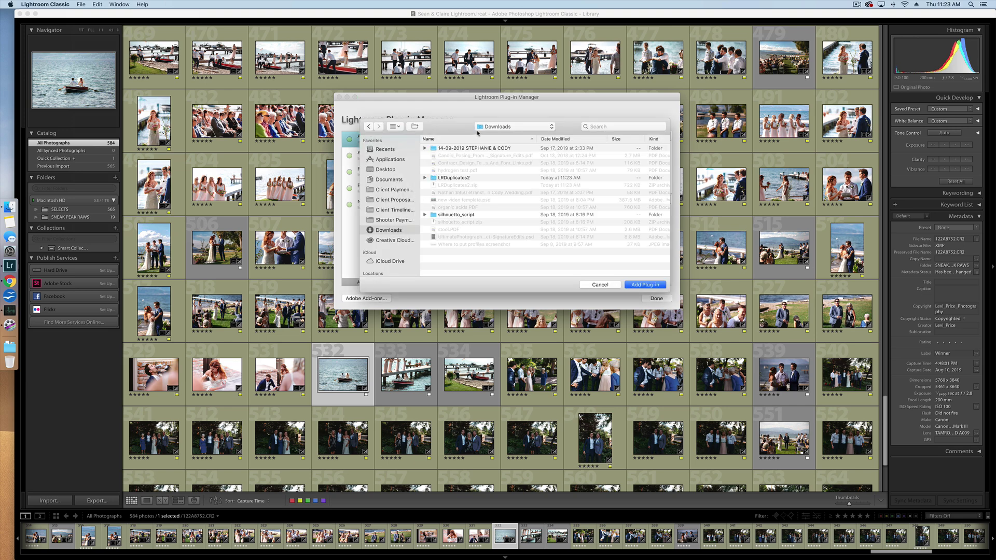
pyautogui.doubleClick(450, 178)
pyautogui.click(464, 155)
pyautogui.click(650, 285)
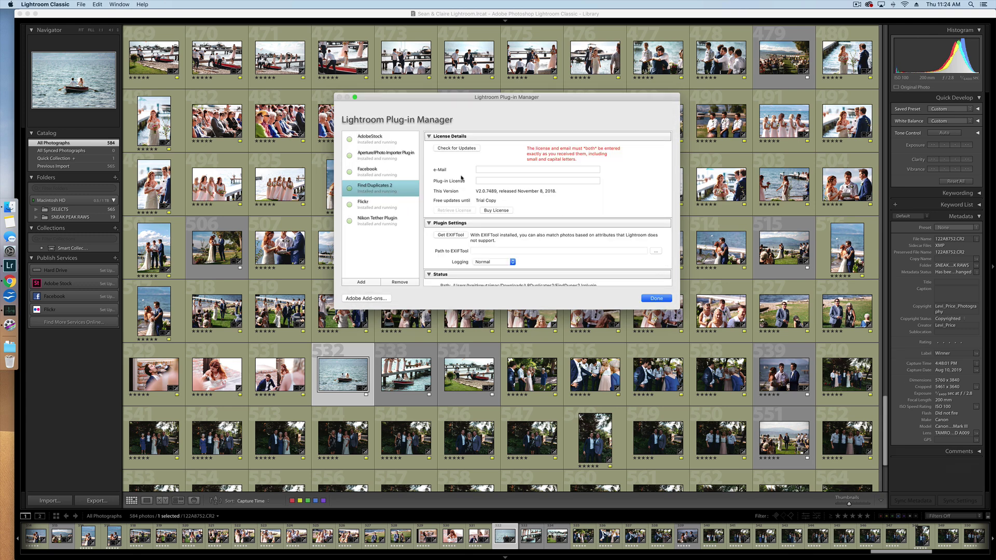
pyautogui.scroll(-5, 514, 196)
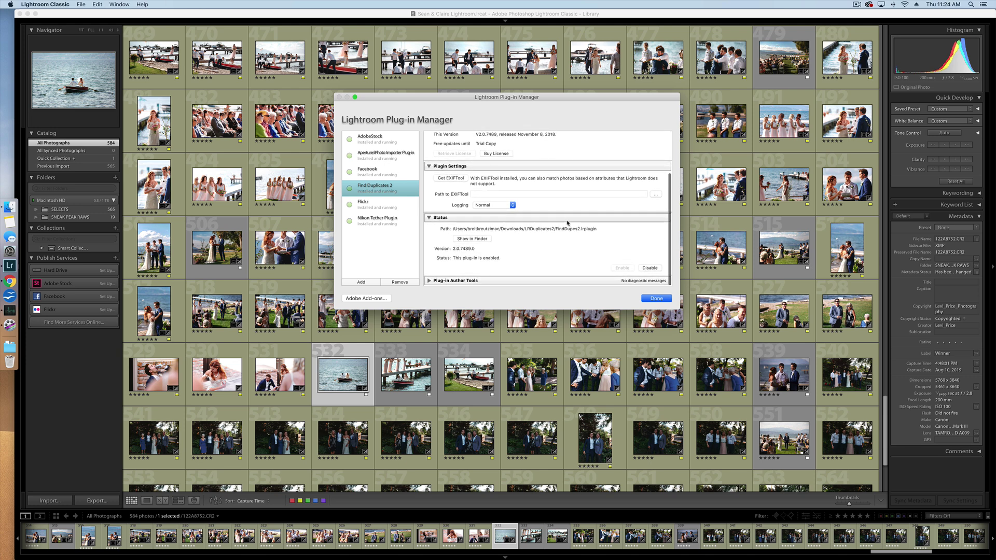
pyautogui.scroll(5, 567, 223)
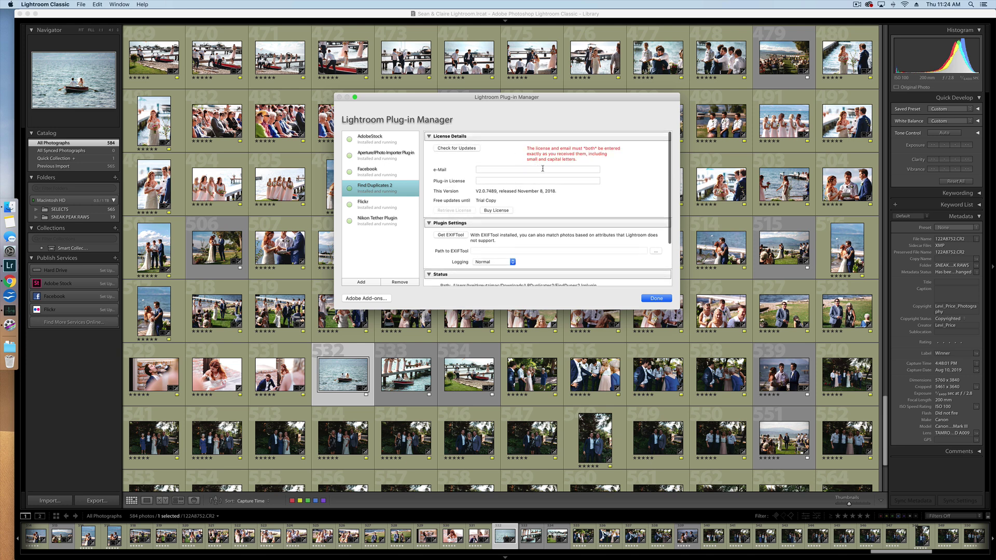
pyautogui.scroll(-5, 540, 232)
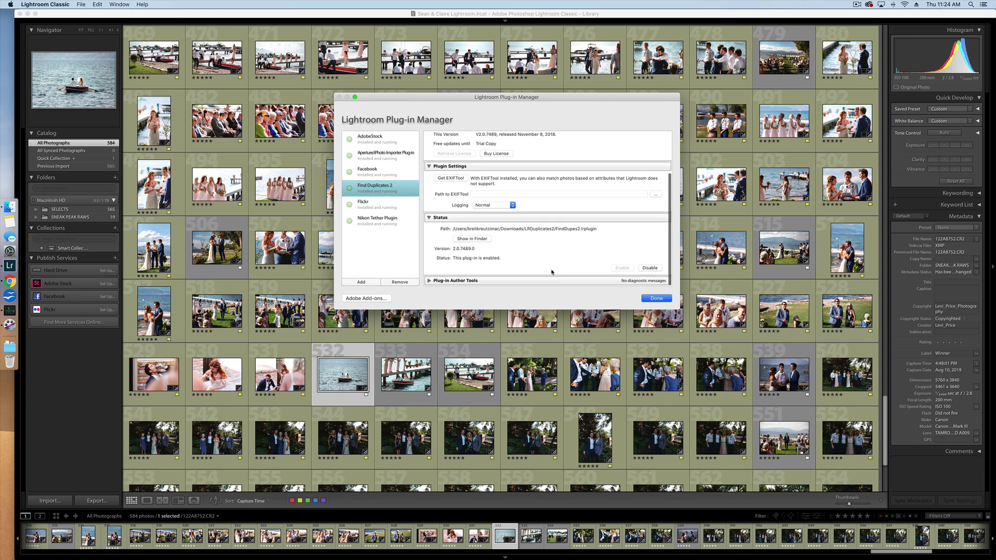
# - Close the Plug-in Manager, quit Lightroom without backing up the catalog, and relaunch it from the Dock
pyautogui.click(656, 298)
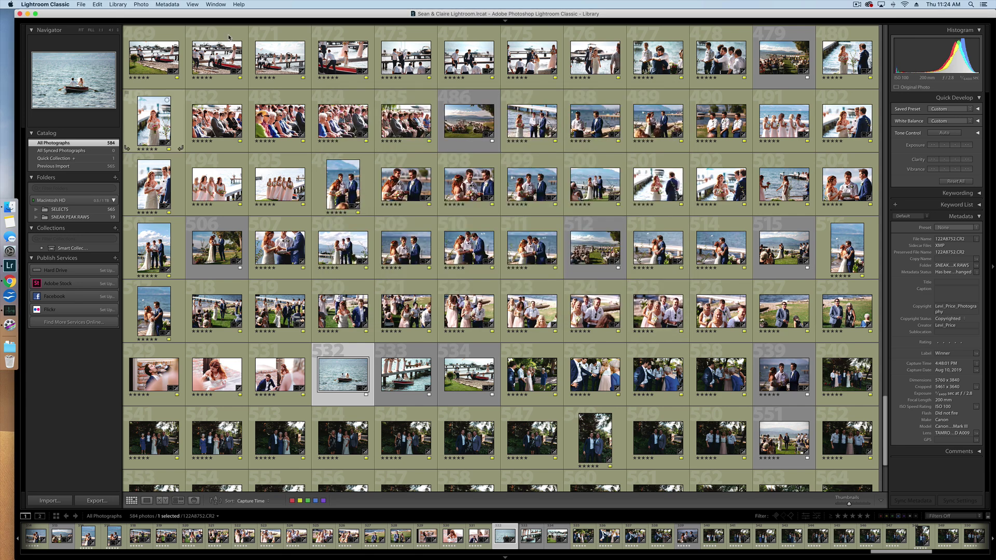
pyautogui.press('super+q')
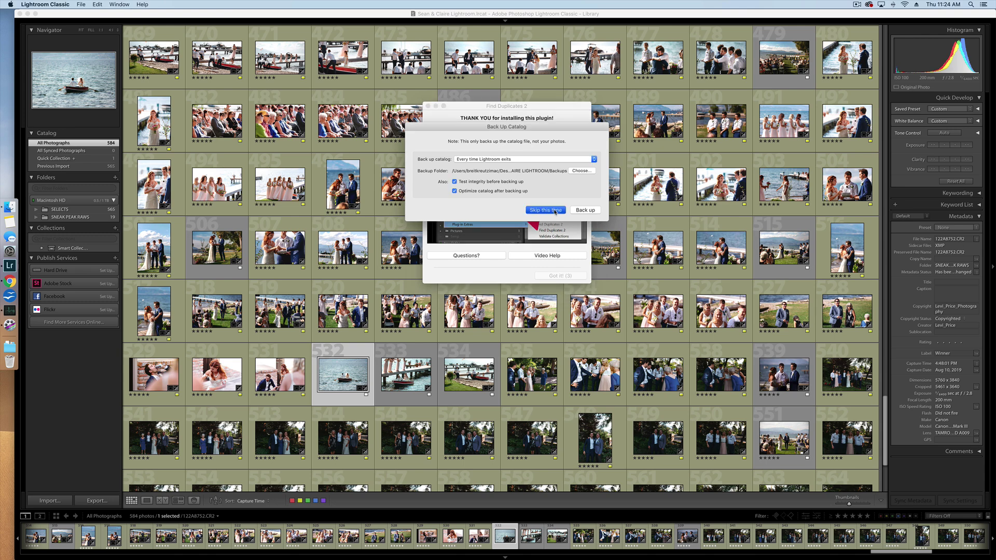
pyautogui.click(553, 210)
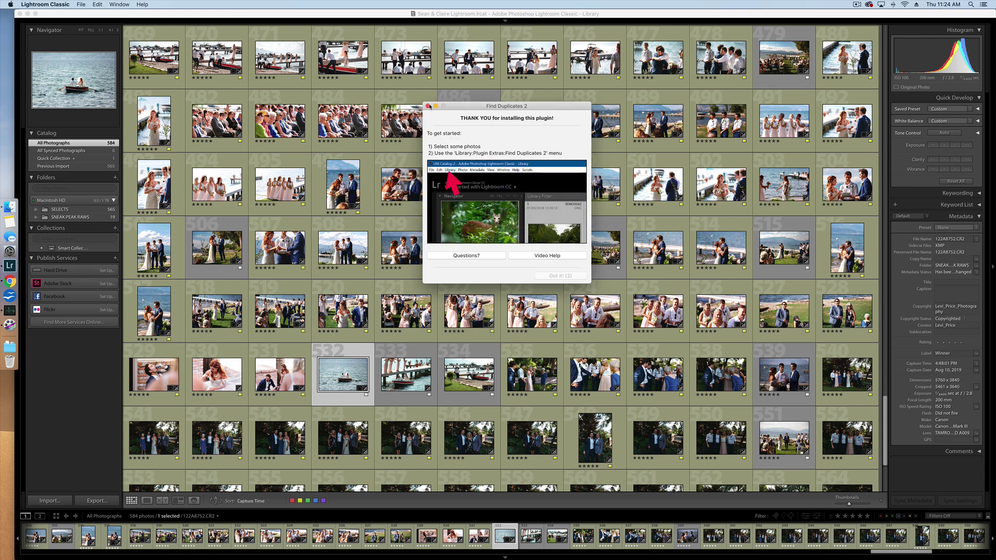
pyautogui.scroll(-2, 430, 301)
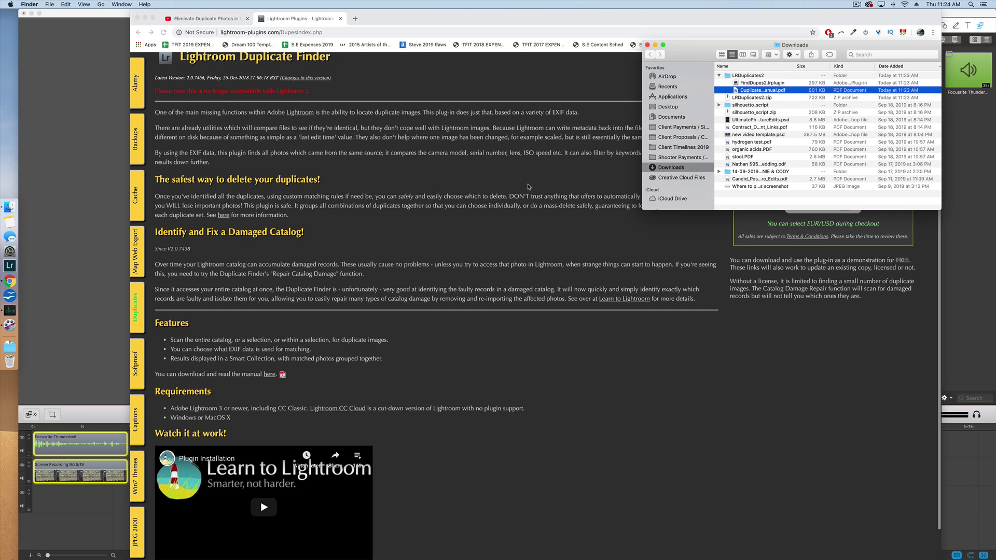
pyautogui.click(9, 266)
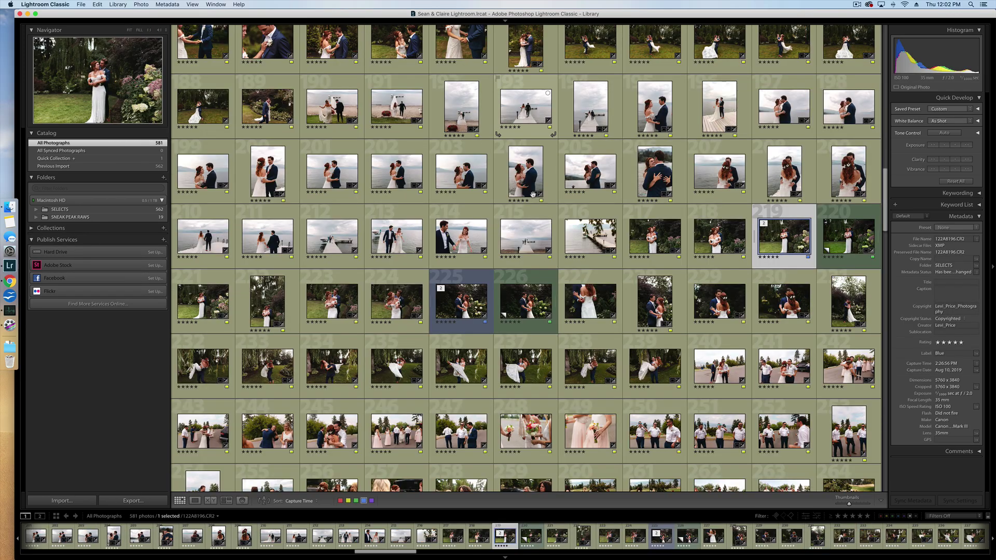
# - Run Find Duplicates 2 from Library > Plug-in Extras with Date/Time added to the match fields
pyautogui.click(118, 4)
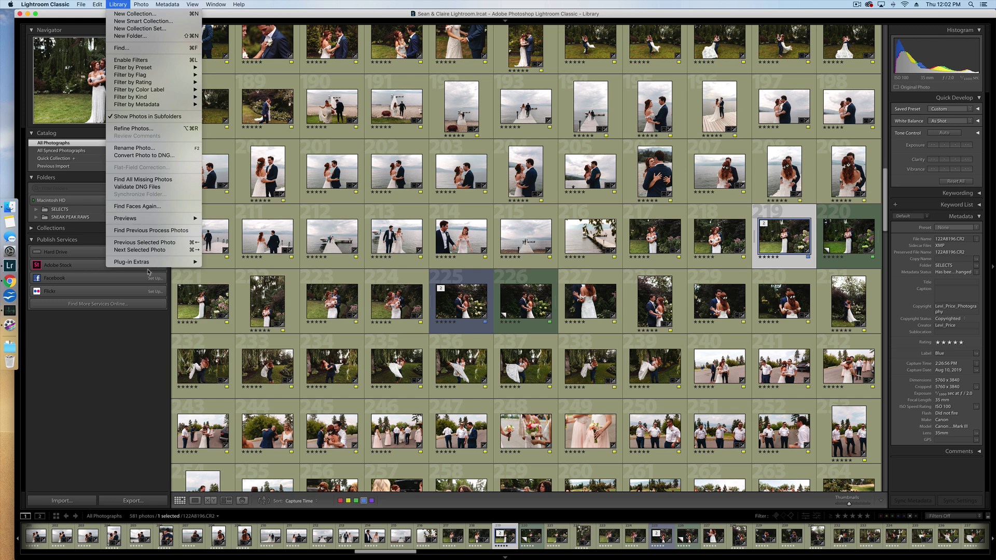
pyautogui.moveTo(152, 263)
pyautogui.click(236, 270)
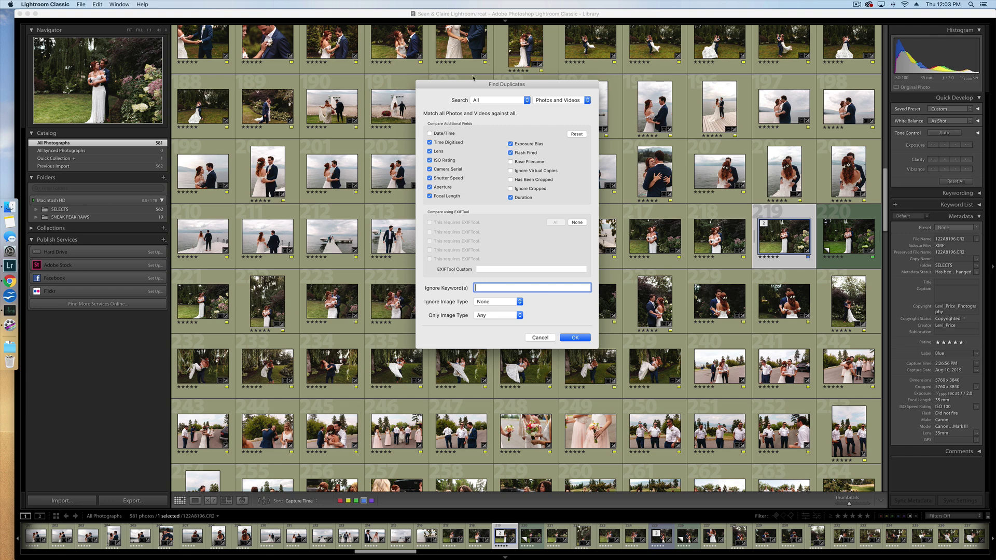
pyautogui.click(429, 133)
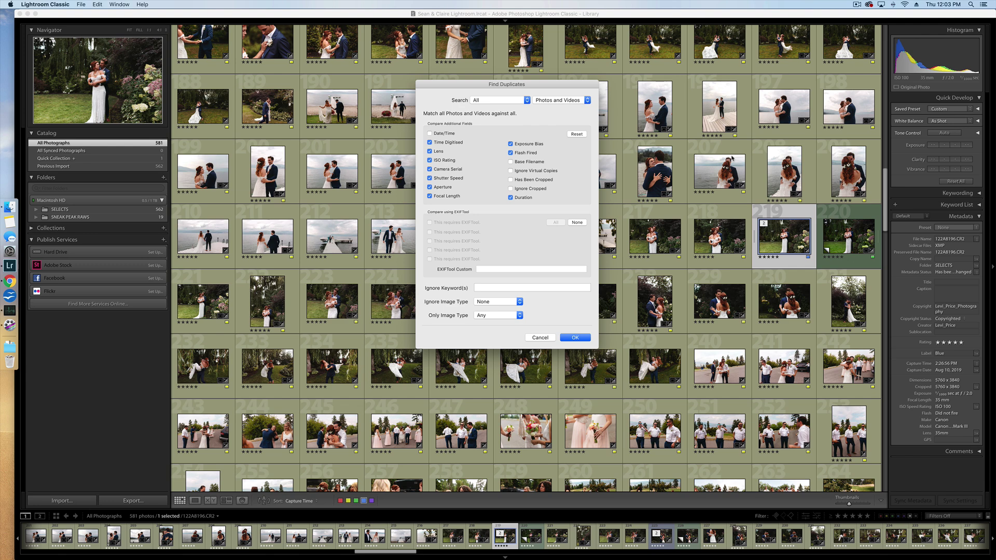
pyautogui.click(573, 339)
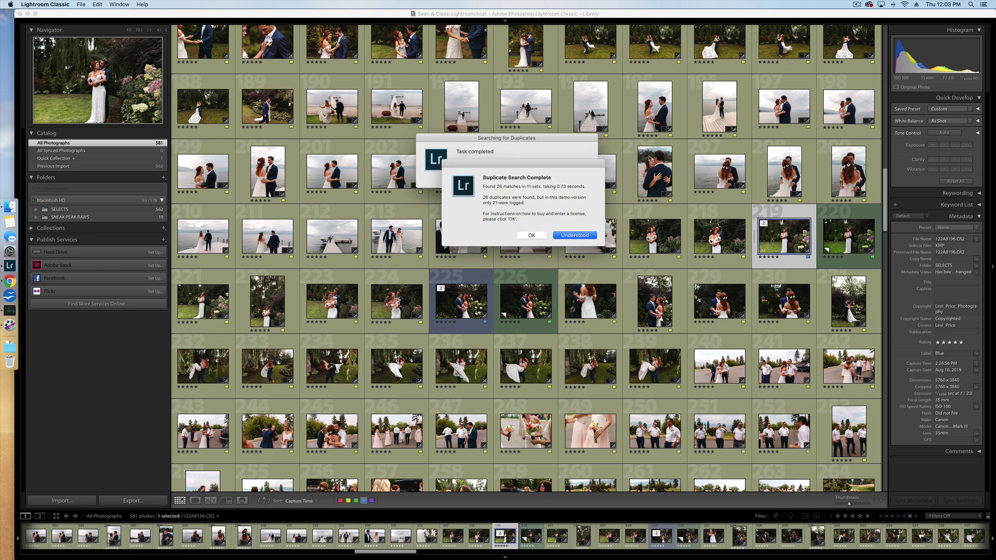
# - Dismiss the Duplicate Search Complete summary and return to the Lightroom window
pyautogui.click(532, 236)
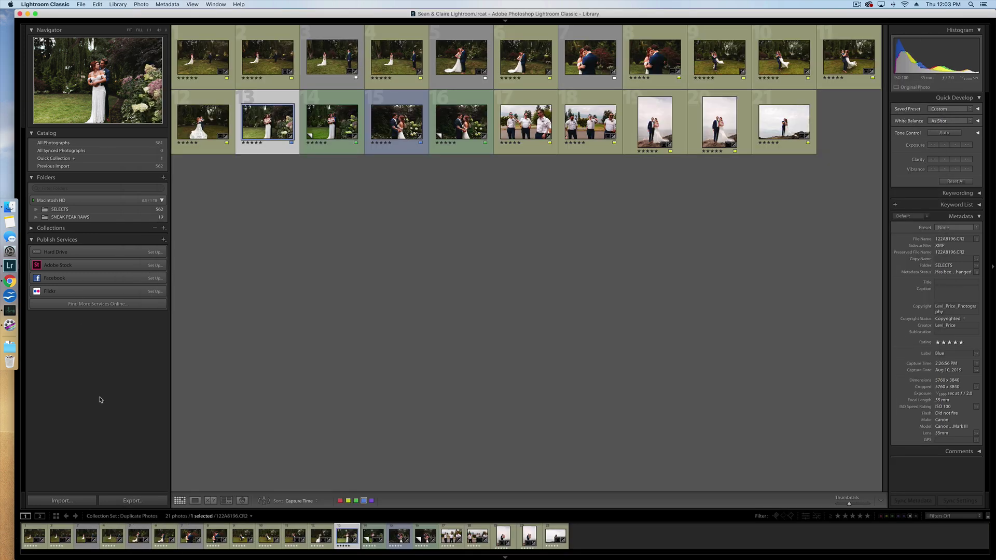
pyautogui.click(102, 401)
# - Expand Collections > Duplicate Photos and browse its smart collections, from All Duplicates through Megapixels - Most
pyautogui.click(34, 236)
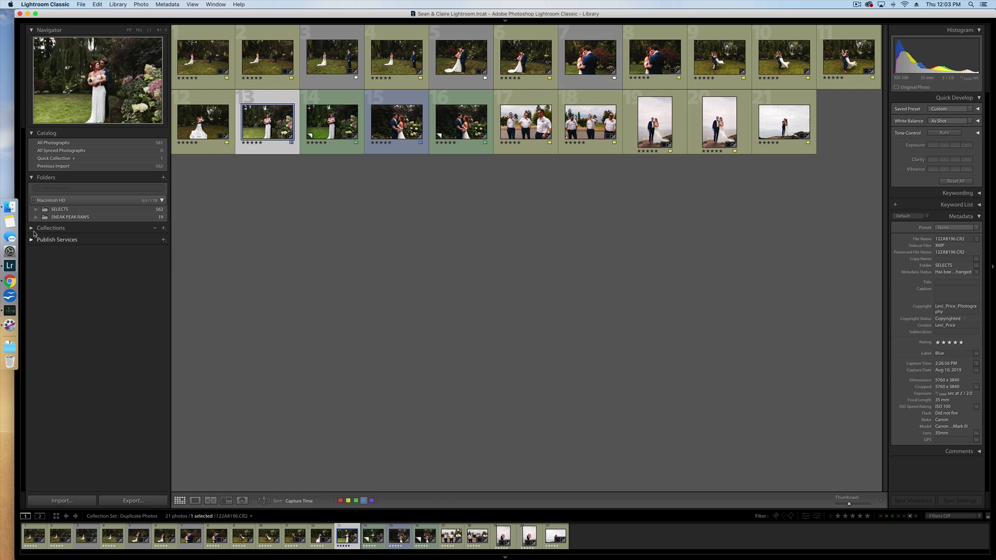
pyautogui.click(32, 228)
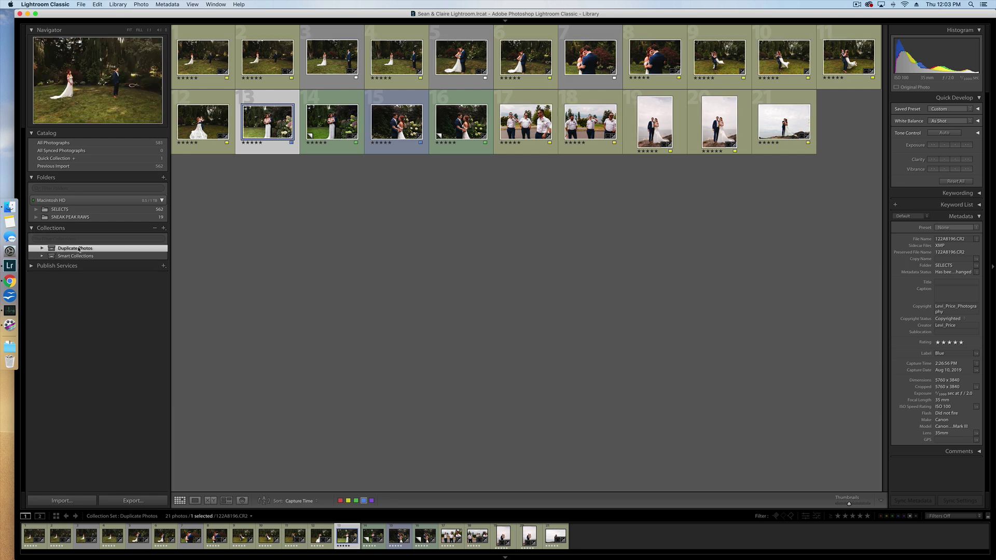
pyautogui.click(42, 249)
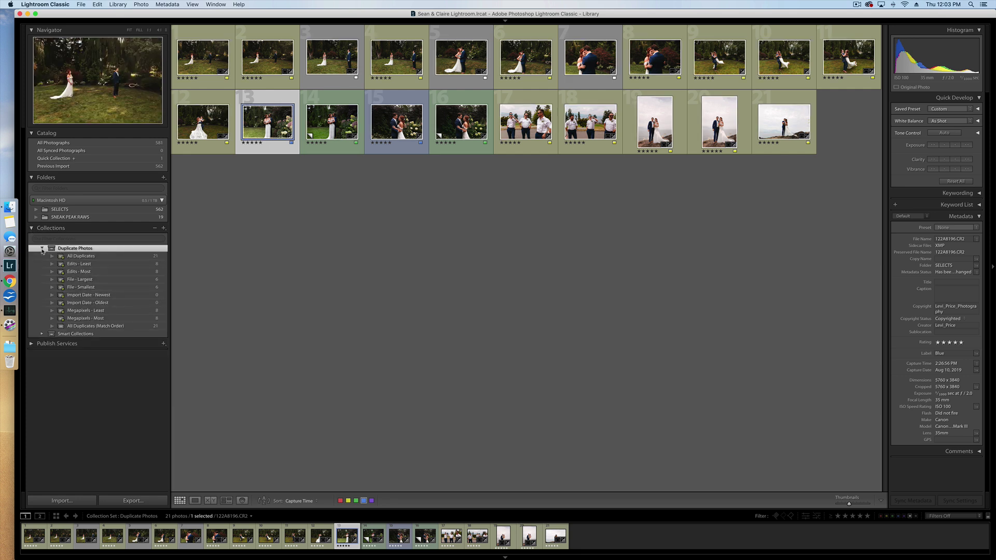
pyautogui.click(87, 257)
pyautogui.click(89, 265)
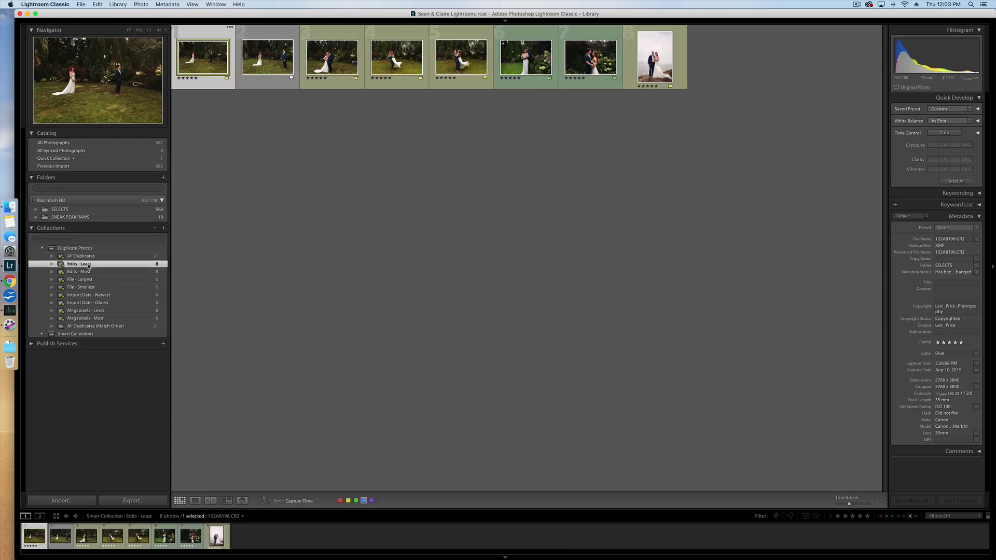
pyautogui.click(90, 272)
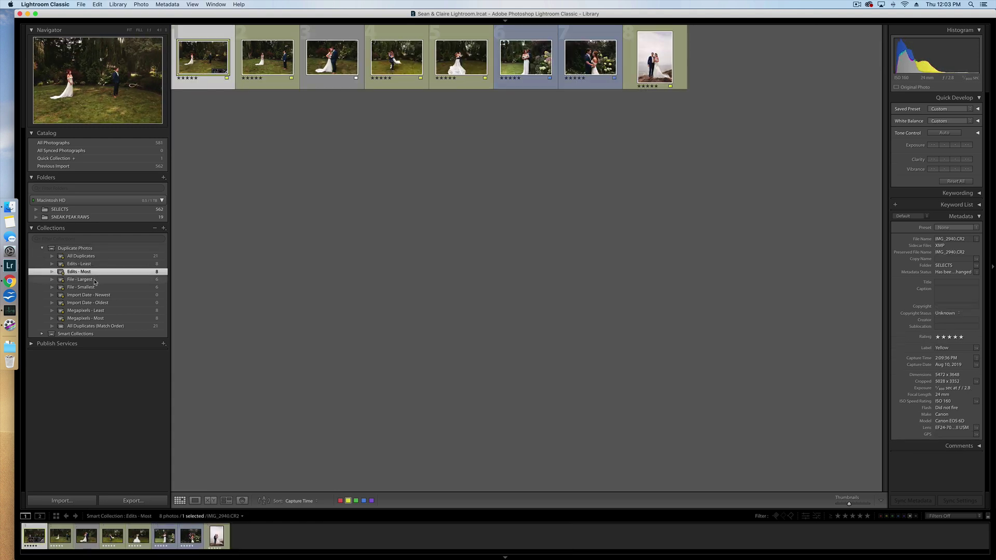
pyautogui.click(90, 277)
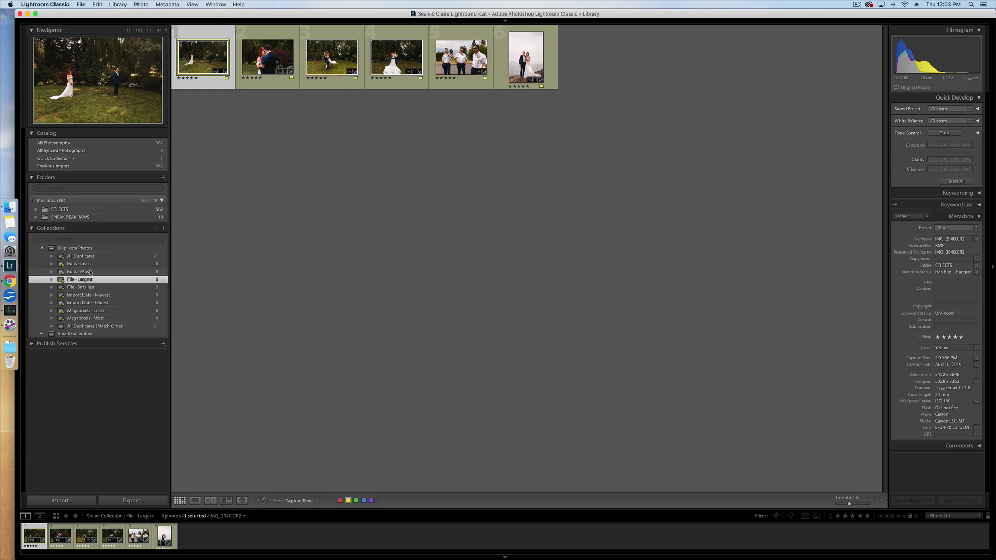
pyautogui.click(90, 272)
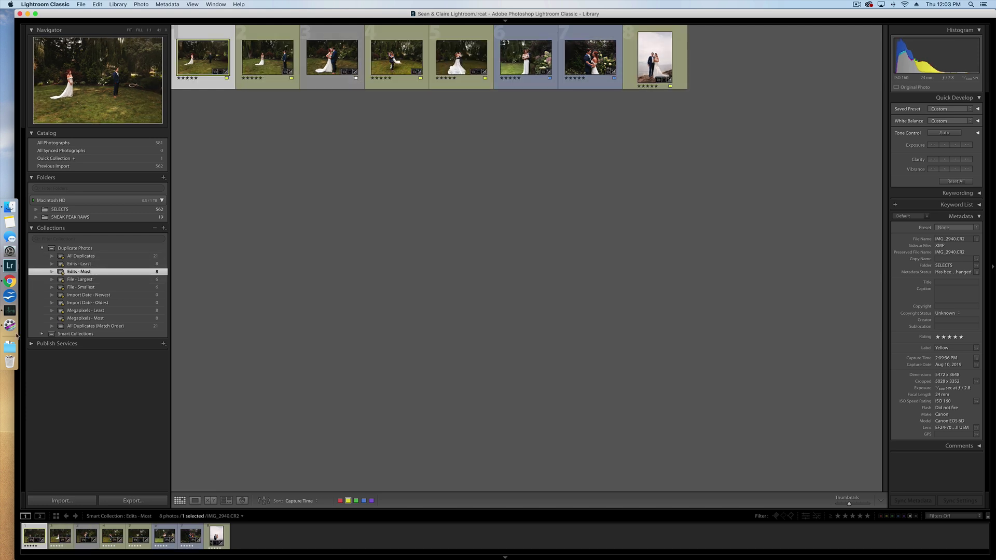
pyautogui.click(103, 296)
pyautogui.click(102, 310)
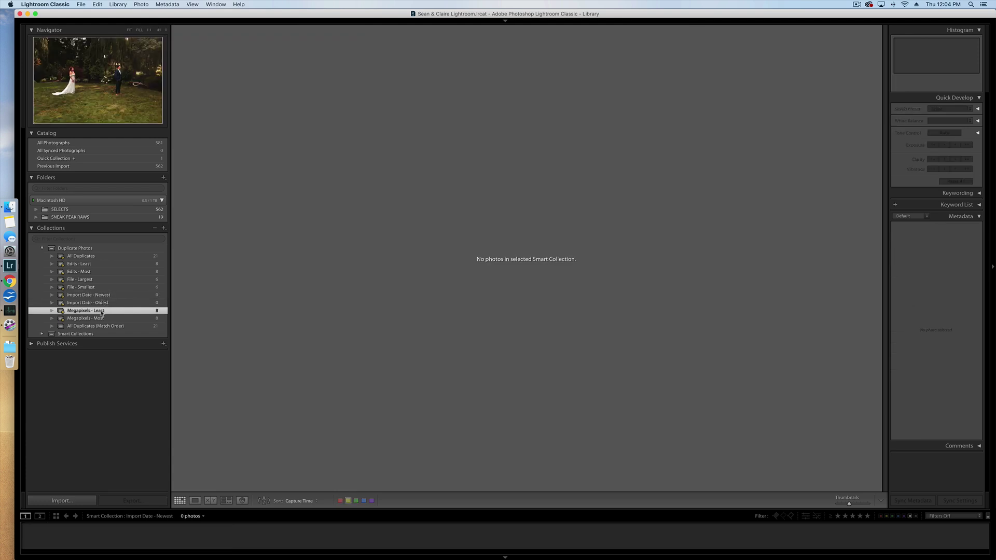
pyautogui.click(102, 319)
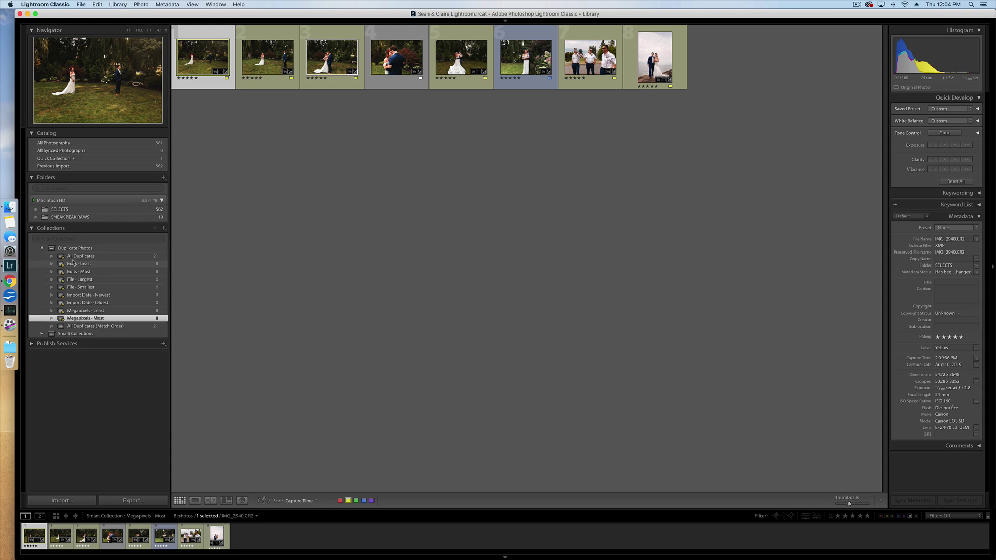
# - Switch to All Photographs (581 photos) and set the grid to expanded cells with file names and dimensions
pyautogui.click(43, 249)
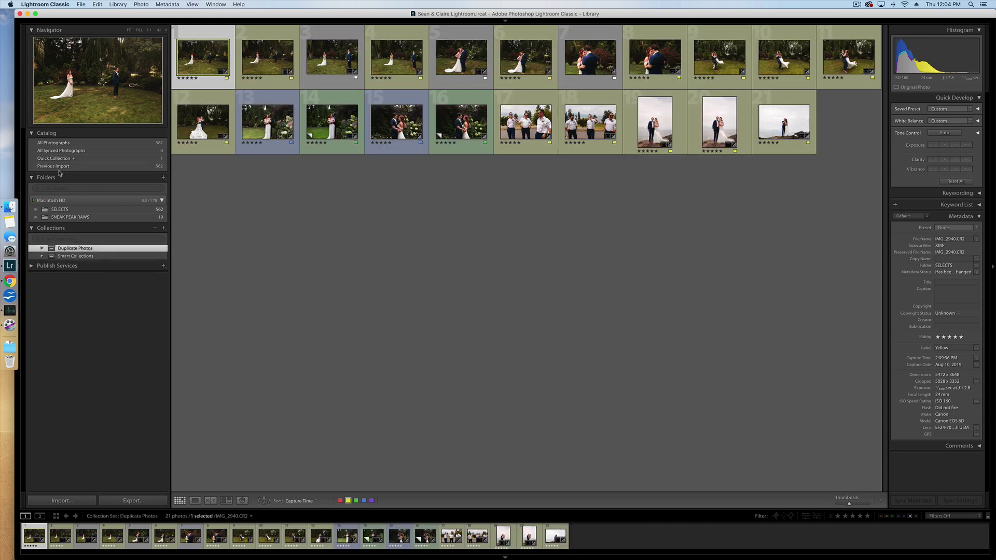
pyautogui.click(56, 143)
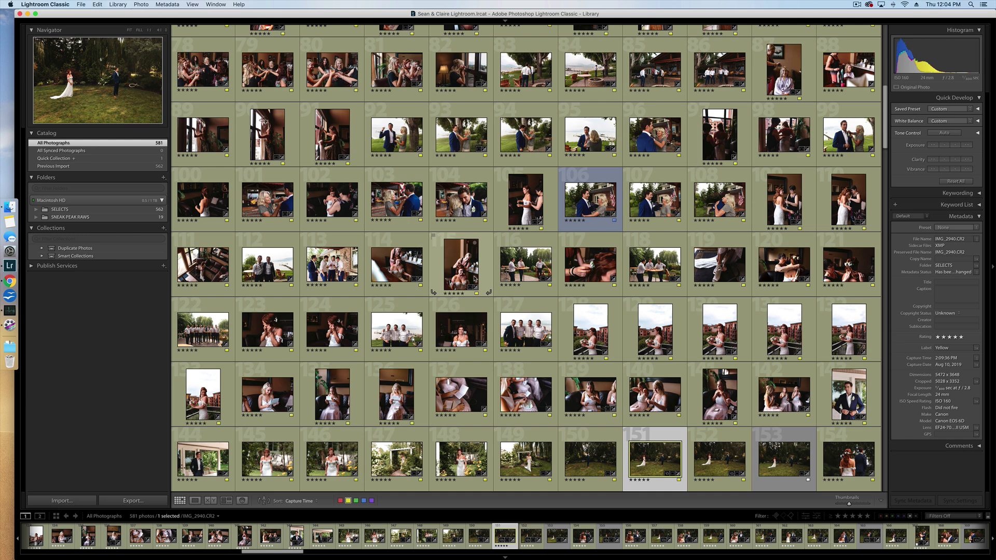
pyautogui.click(474, 278)
pyautogui.press('j')
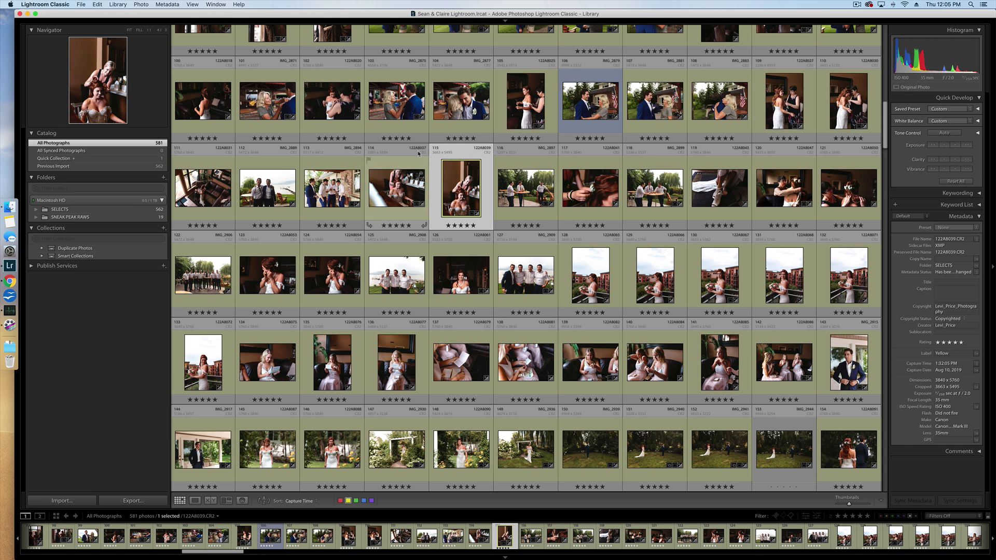
# - Open the All Duplicates collection and select IMG_2969 and then IMG_2968 to compare them
pyautogui.click(44, 248)
pyautogui.click(82, 256)
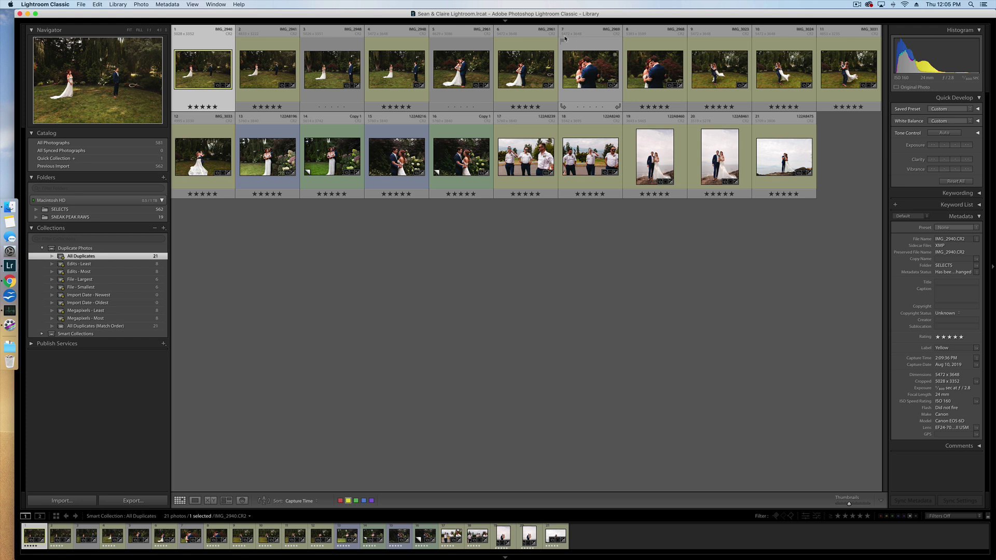
pyautogui.click(583, 47)
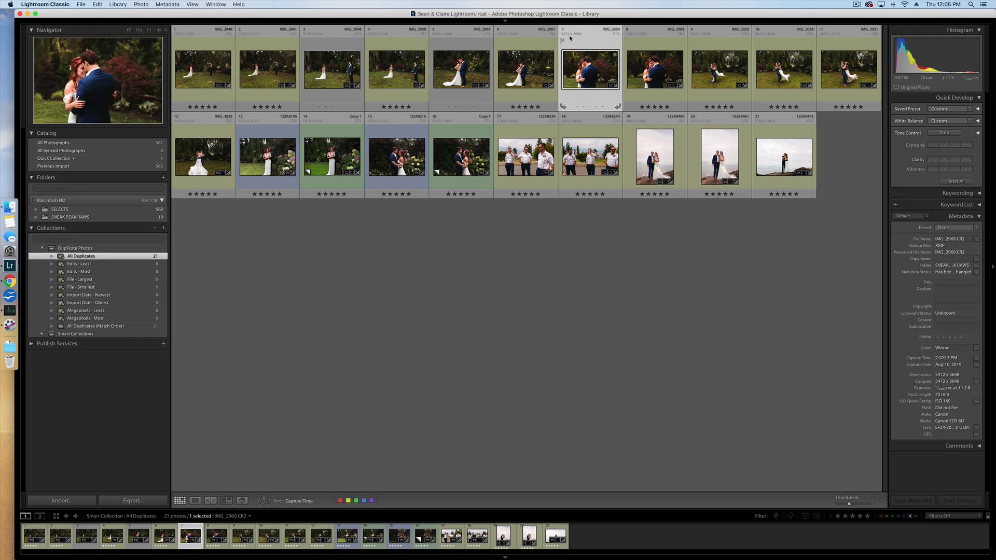
pyautogui.click(643, 49)
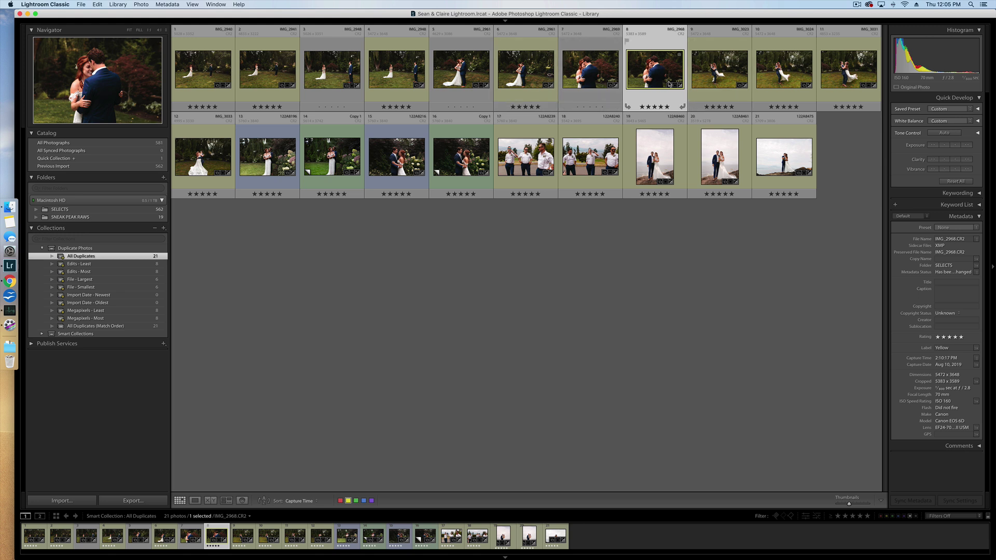
pyautogui.press('d')
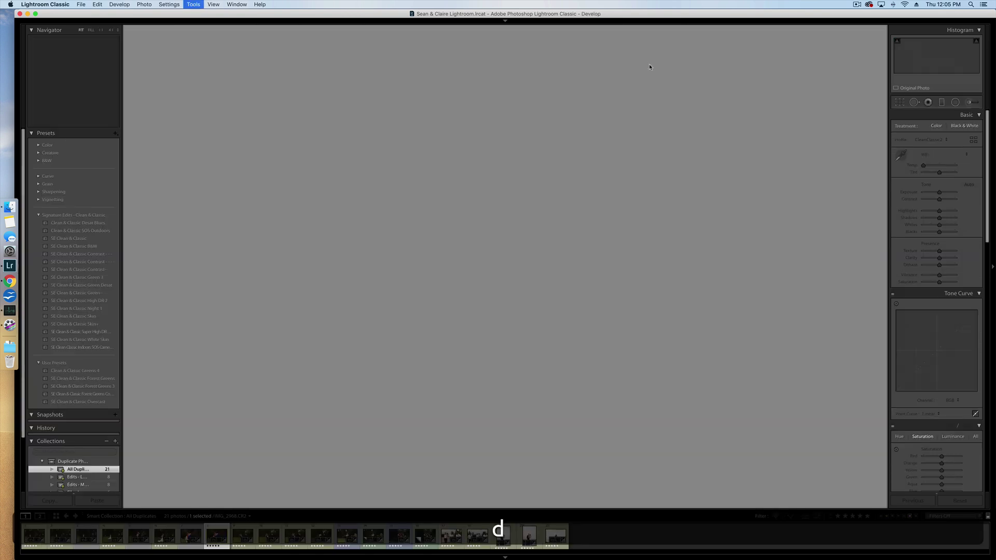
pyautogui.press('Left')
pyautogui.press('Right')
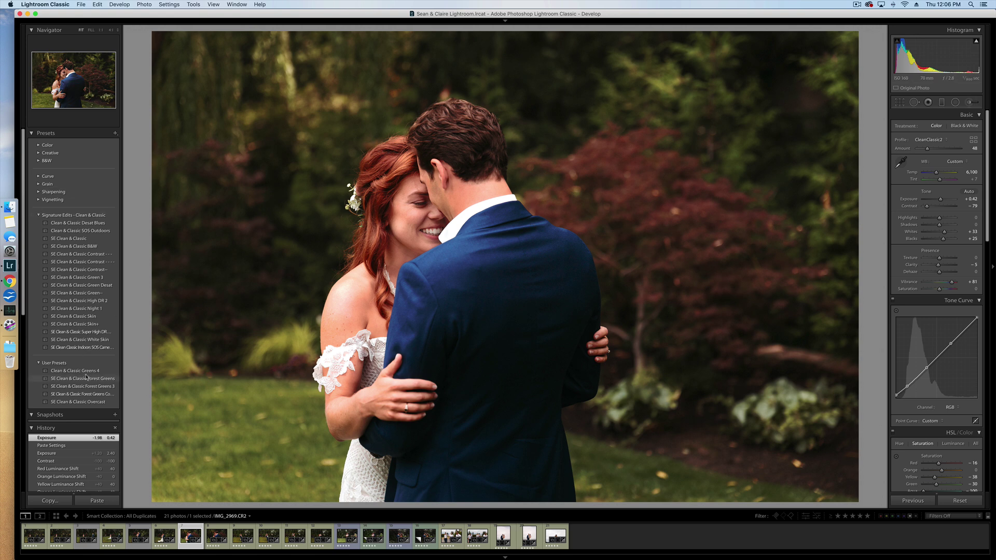
pyautogui.scroll(-1, 77, 321)
pyautogui.press('g')
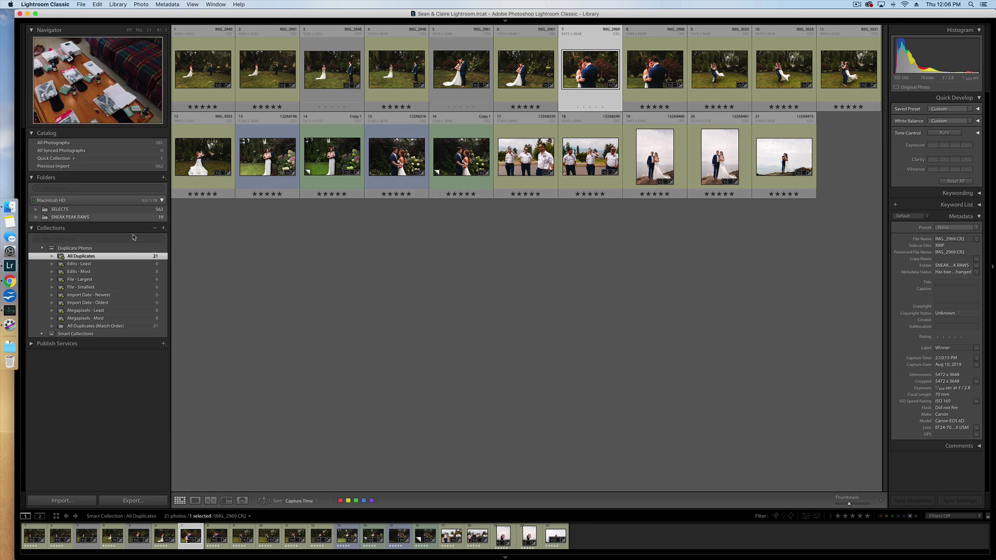
# - Open Edits - Least, check the last photo's context menu, then select all 8 photos
pyautogui.click(85, 264)
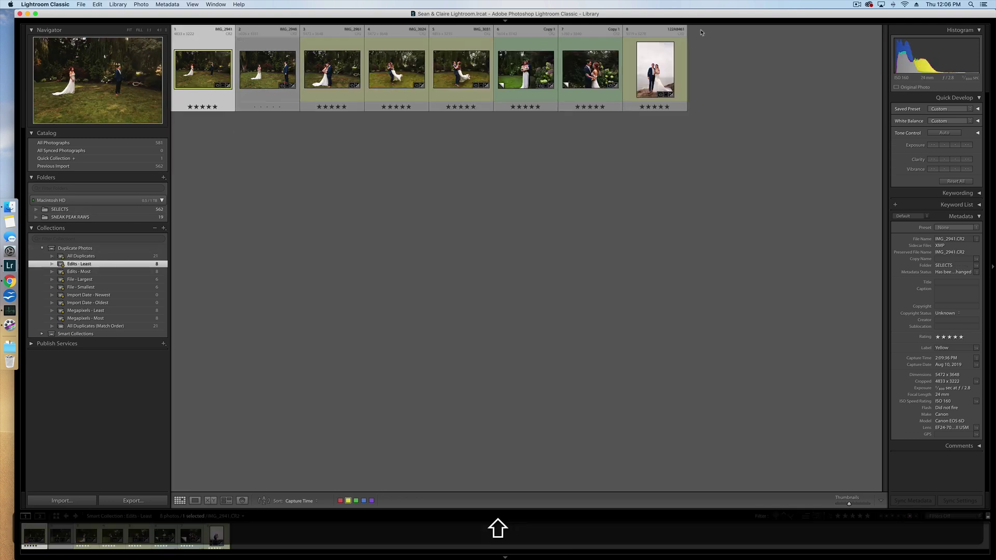
pyautogui.rightClick(643, 31)
pyautogui.press('Escape')
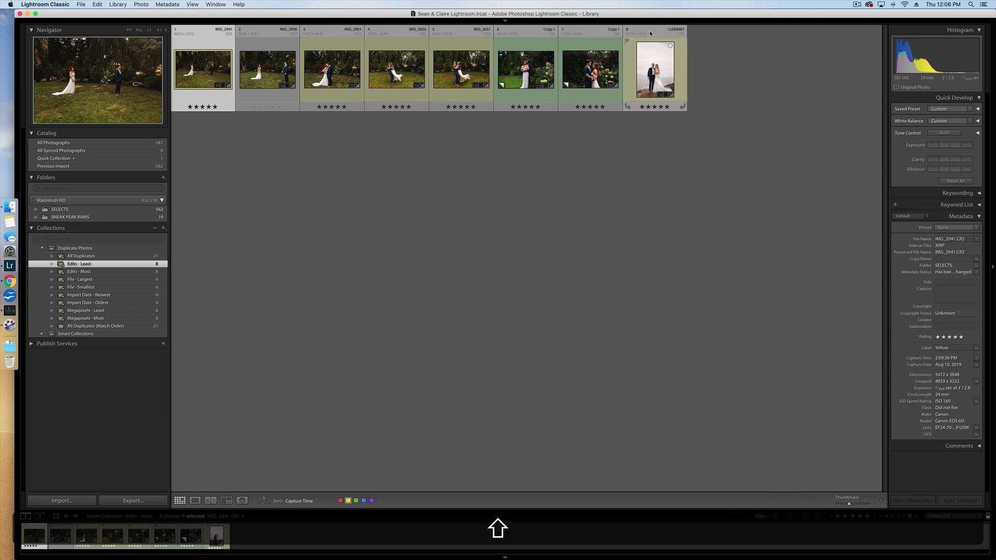
pyautogui.rightClick(642, 32)
pyautogui.press('Escape')
pyautogui.press('super+a')
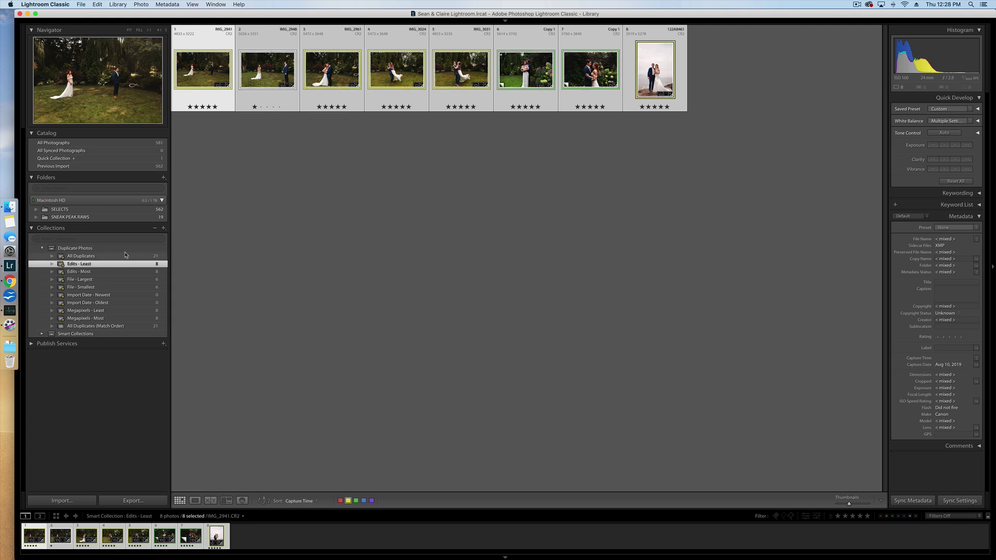
# - Dismiss the smart-collection delete warning and rate all eight Edits - Least photos two stars
pyautogui.press('BackSpace')
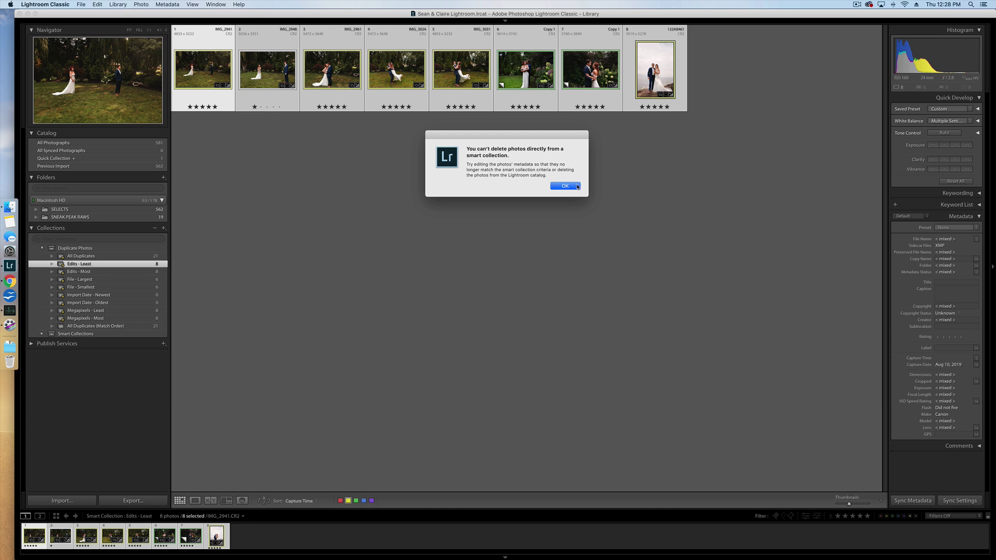
pyautogui.click(575, 187)
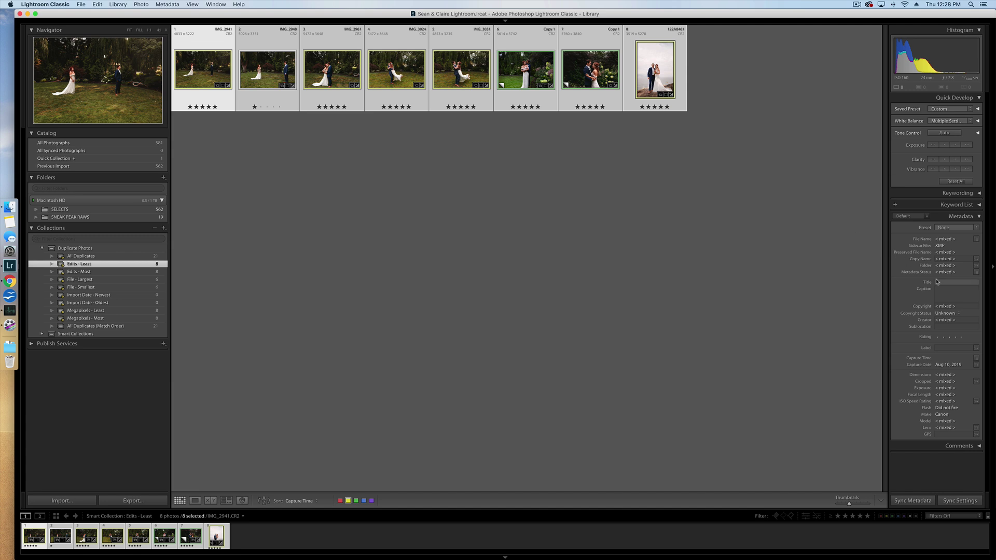
pyautogui.press('2')
# - Filter All Photographs to exactly two-star photos, then return to the Edits - Least collection
pyautogui.click(59, 144)
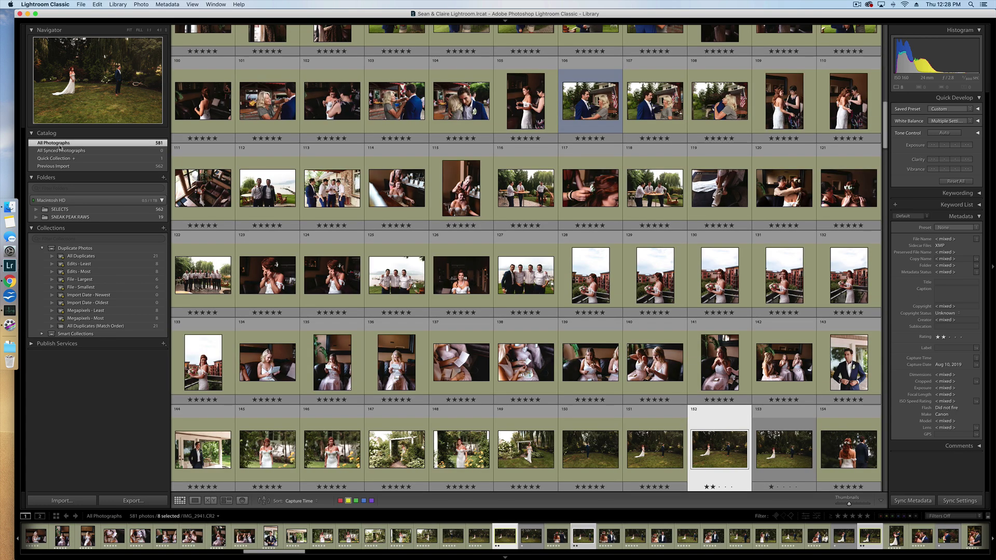
pyautogui.click(844, 516)
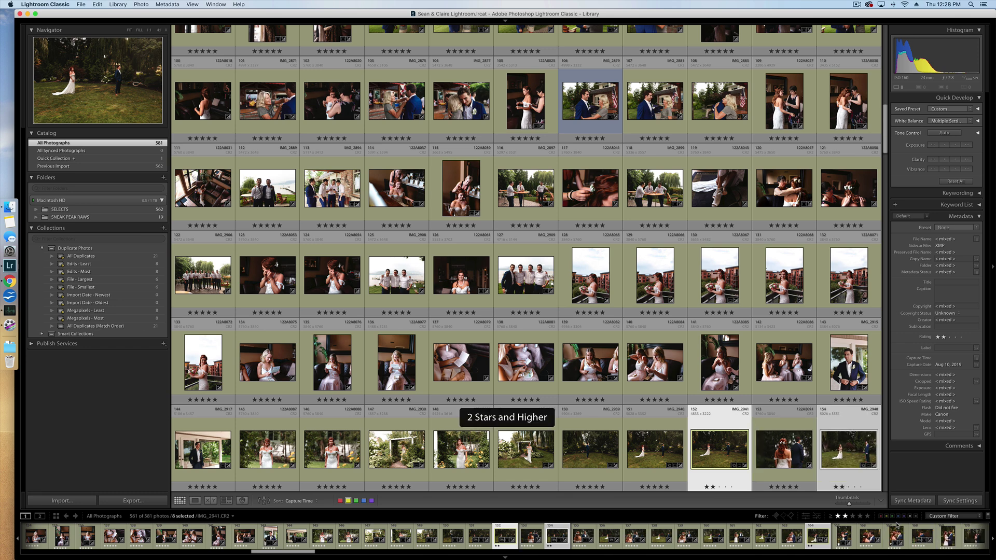
pyautogui.click(830, 517)
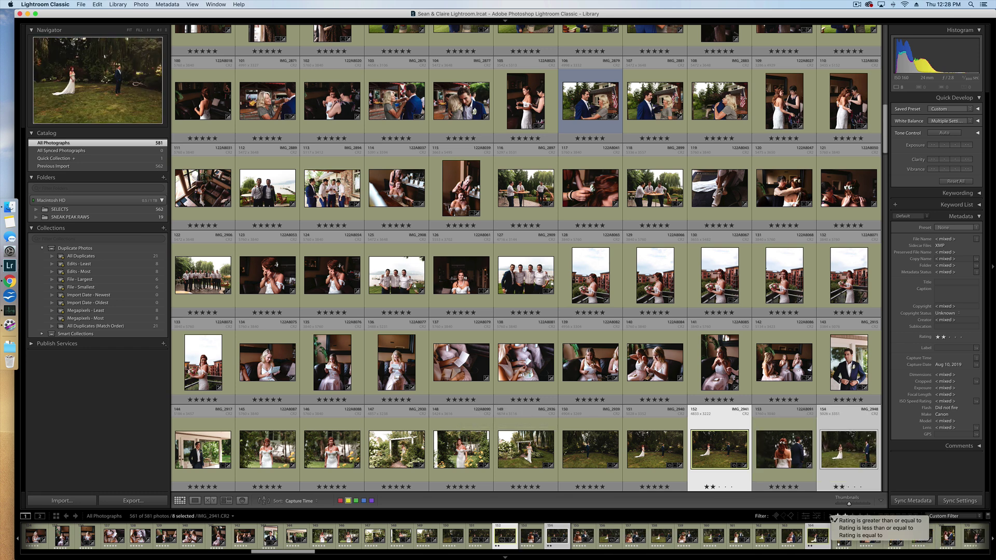
pyautogui.click(844, 536)
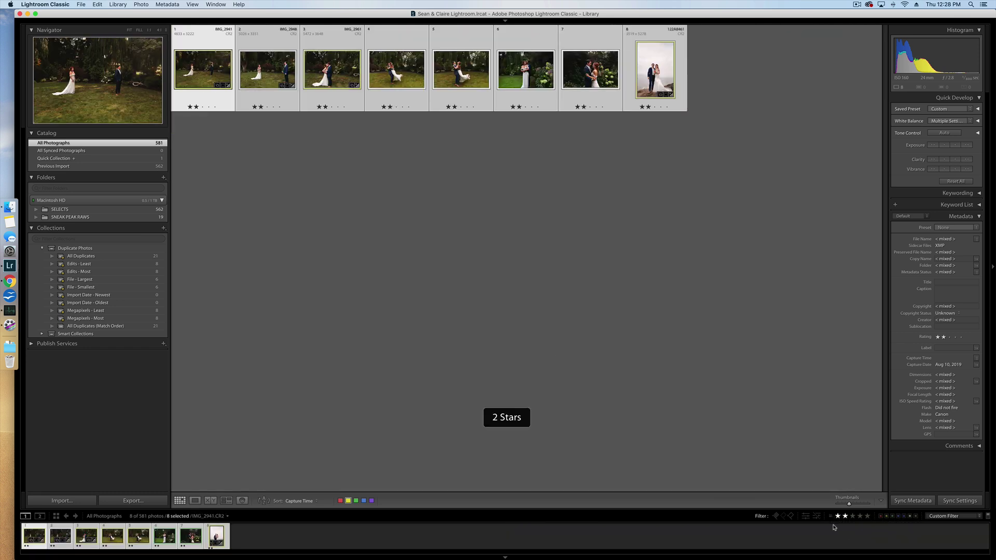
pyautogui.click(111, 265)
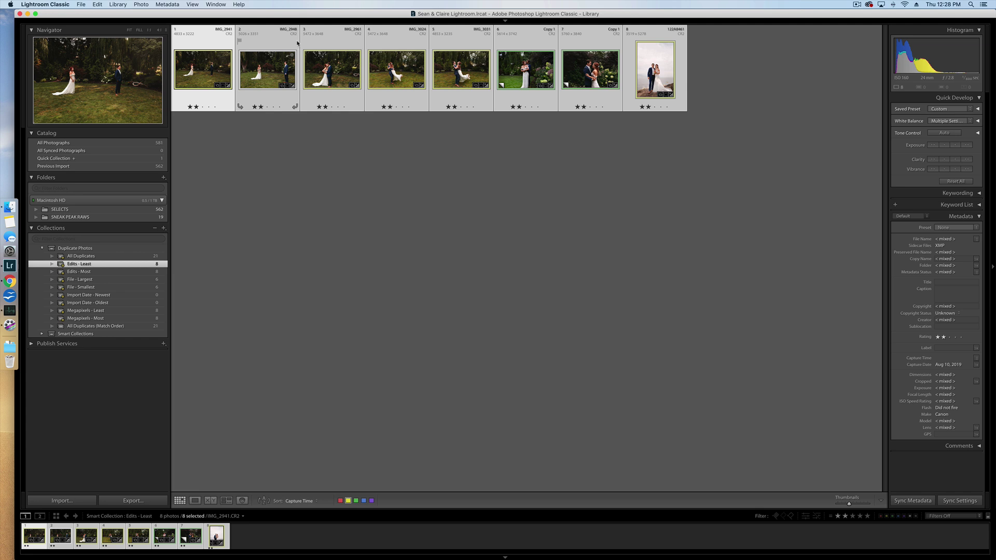
# - Rate the eight photos five stars, leaving them without a color label
pyautogui.press('9')
pyautogui.press('7')
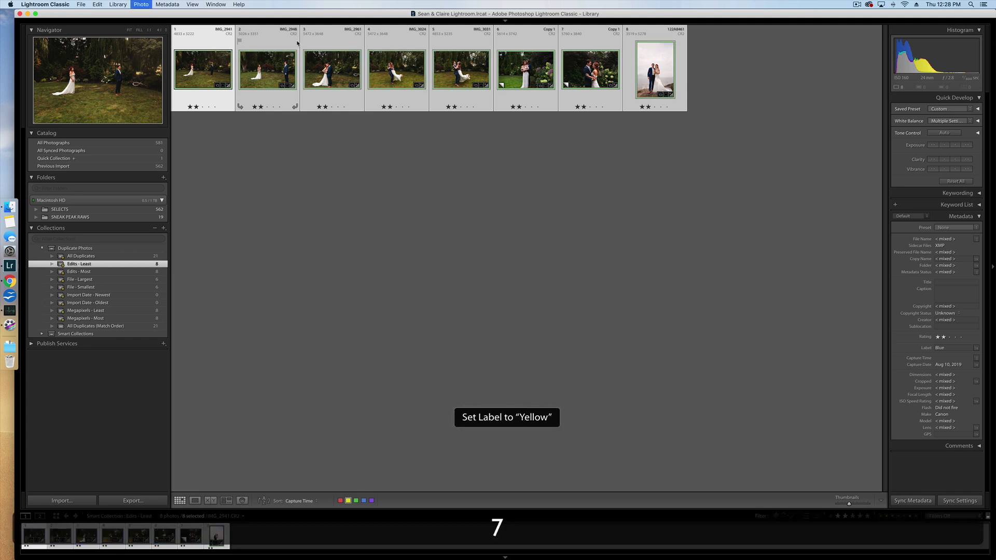
pyautogui.press('6')
pyautogui.press('5')
pyautogui.press('6')
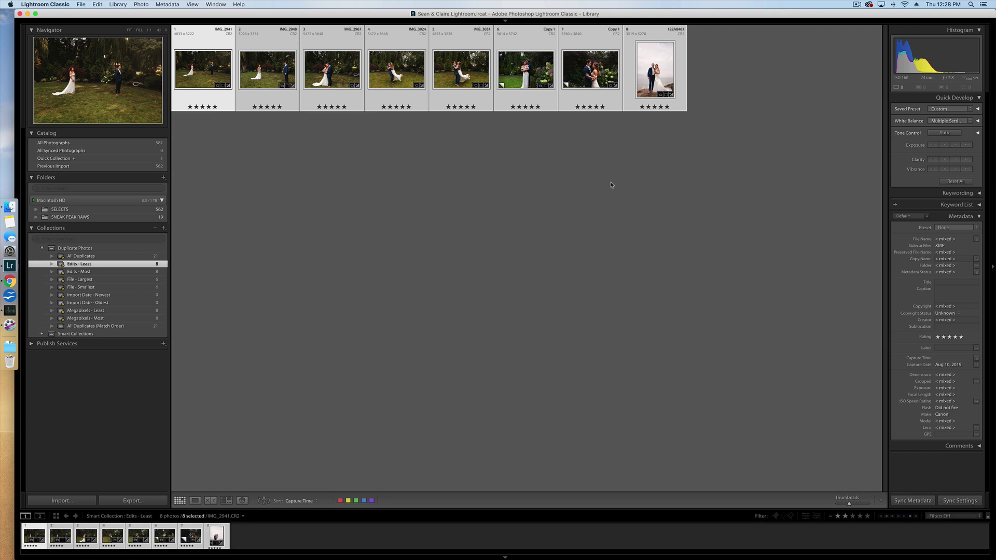
# - Apply the custom label 'delete' to all eight photos and make IMG_2961 active
pyautogui.click(953, 348)
pyautogui.write('delete')
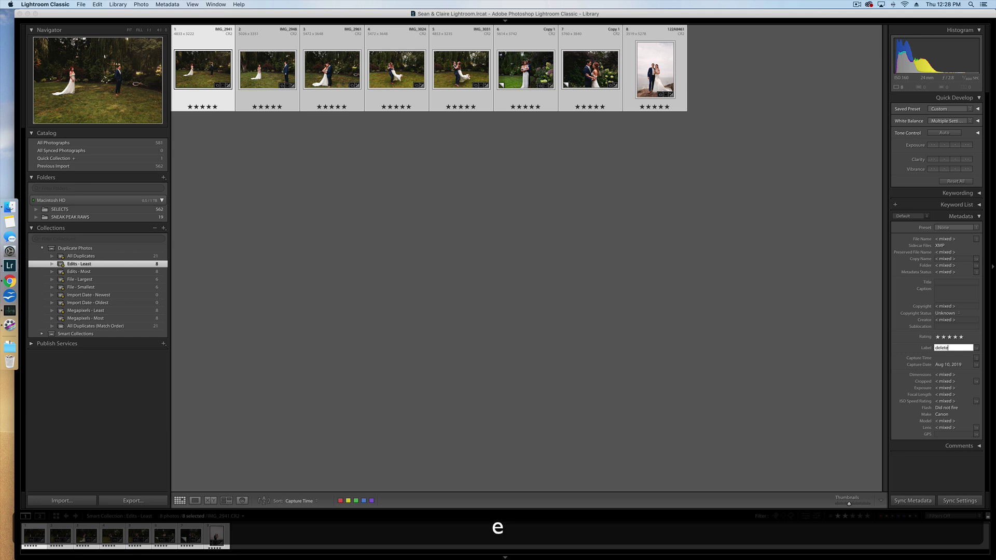
pyautogui.press('Return')
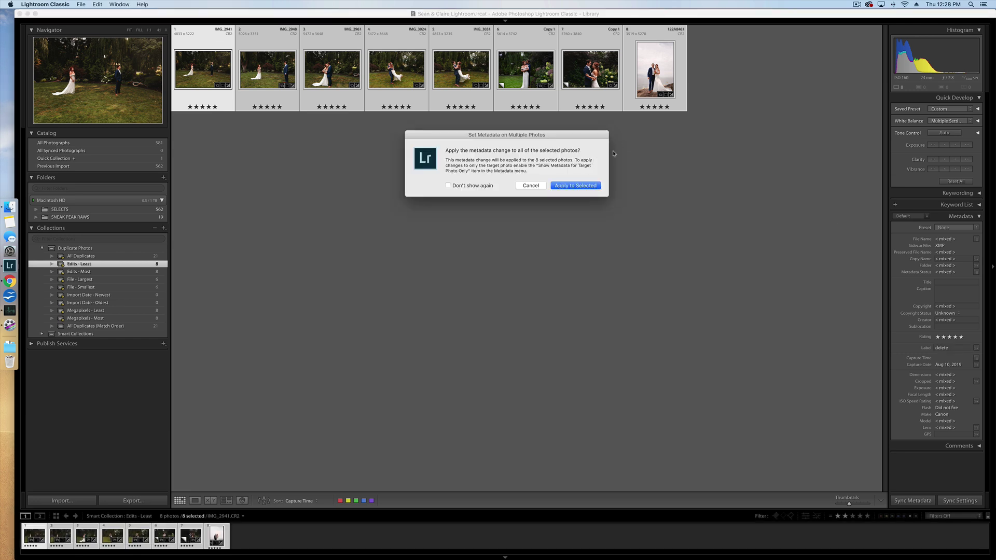
pyautogui.click(581, 187)
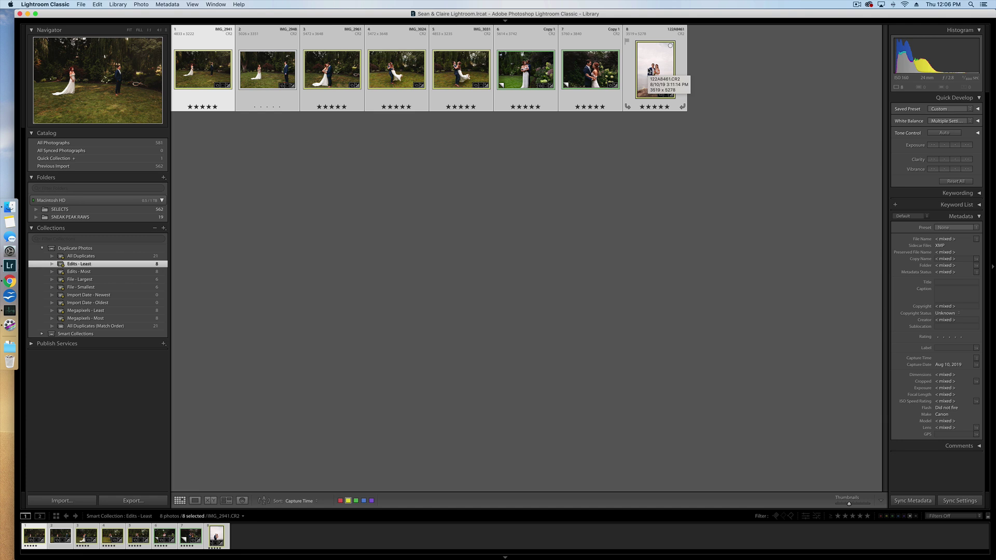
pyautogui.click(348, 45)
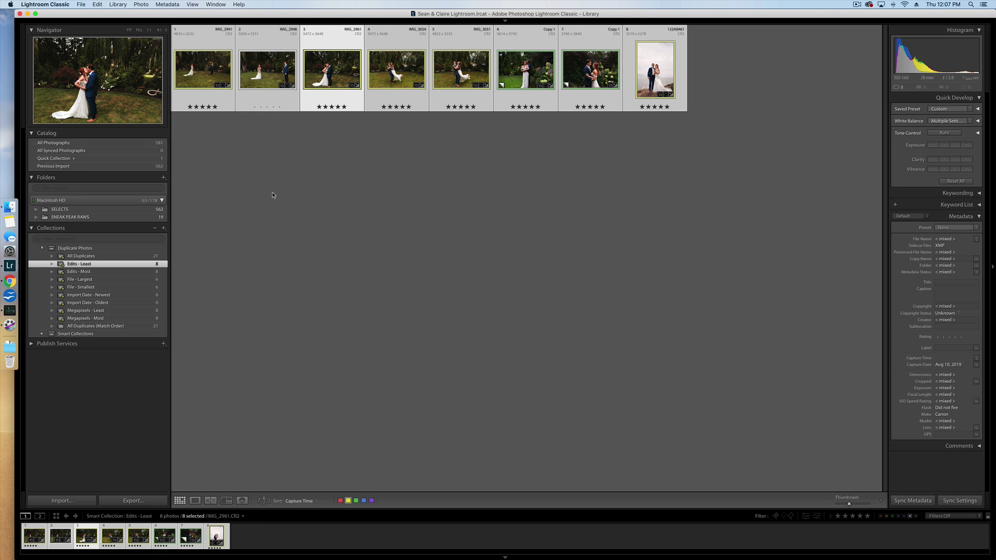
# - Switch to Grid view and check the File menu without choosing a command
pyautogui.press('g')
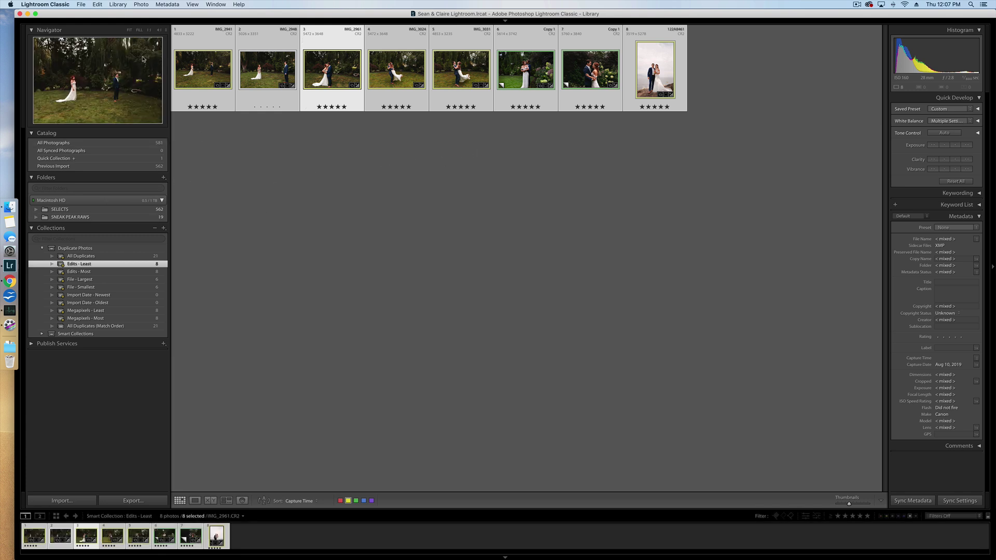
pyautogui.click(81, 4)
pyautogui.click(81, 4)
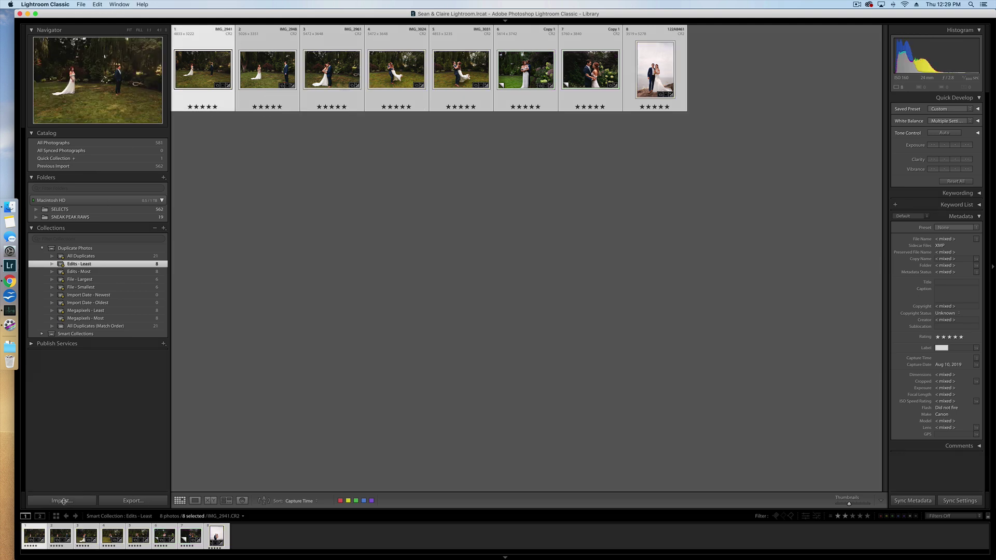
# - Preview the SELECTS folder's photos in Import with Don't Import Suspected Duplicates turned on
pyautogui.click(62, 501)
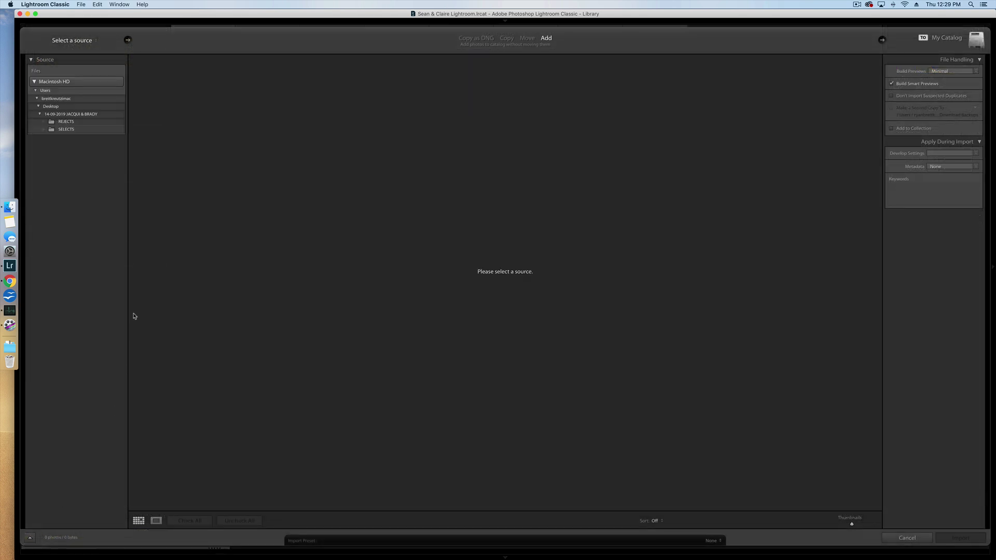
pyautogui.click(73, 129)
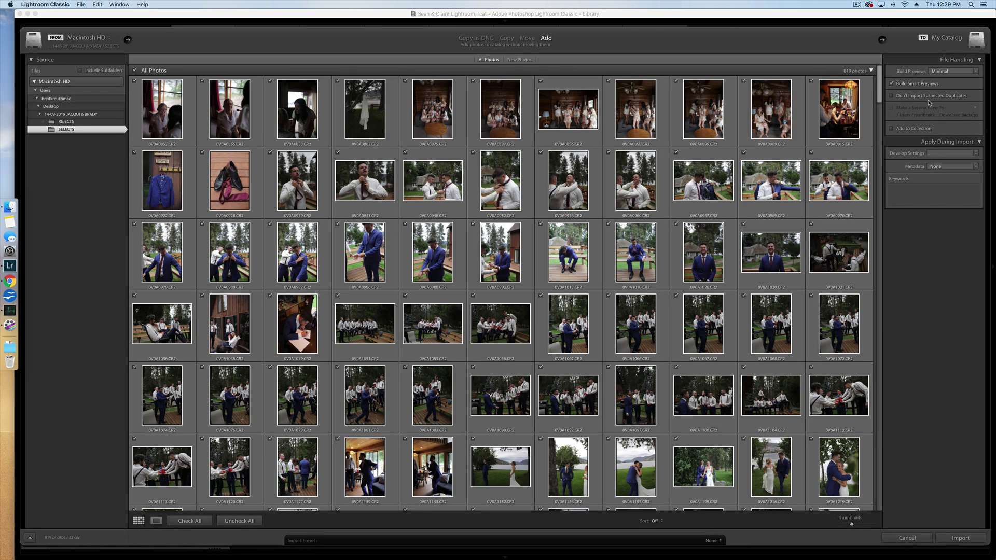
pyautogui.click(891, 96)
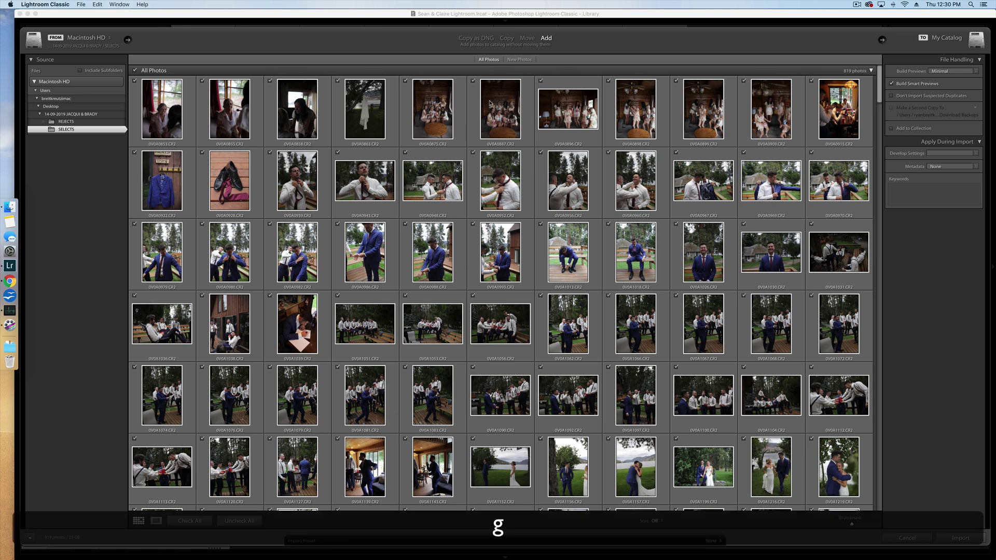
pyautogui.scroll(-5, 472, 233)
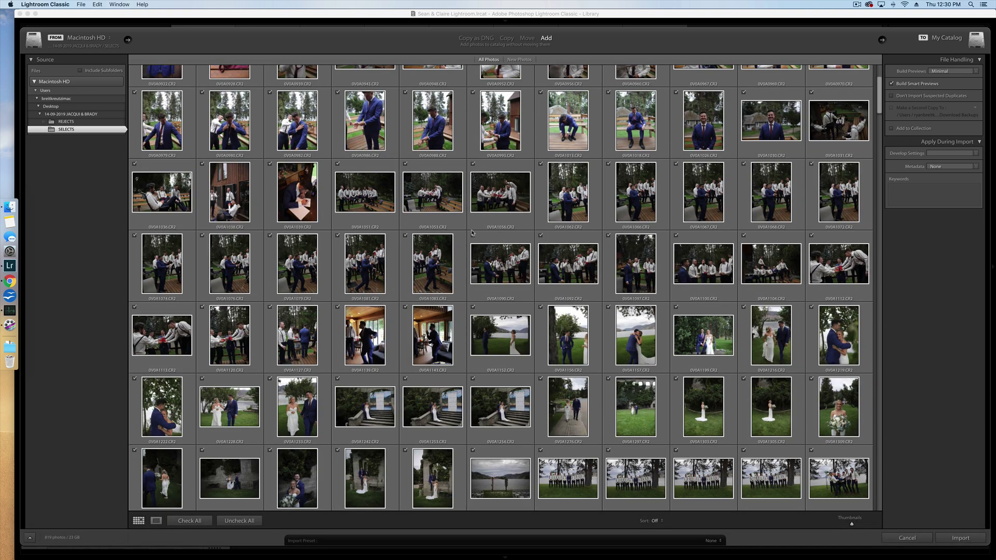
pyautogui.scroll(-2, 472, 233)
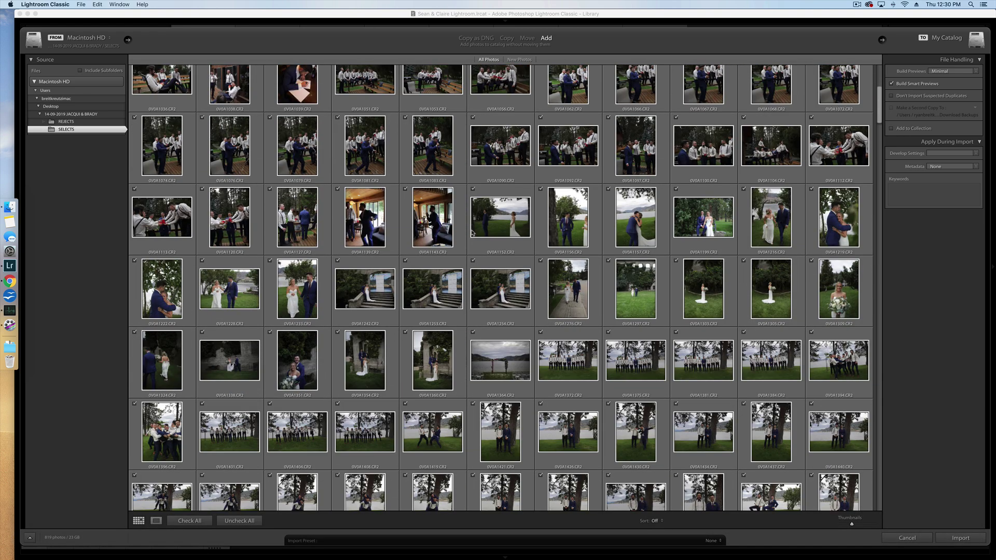
pyautogui.scroll(7, 522, 164)
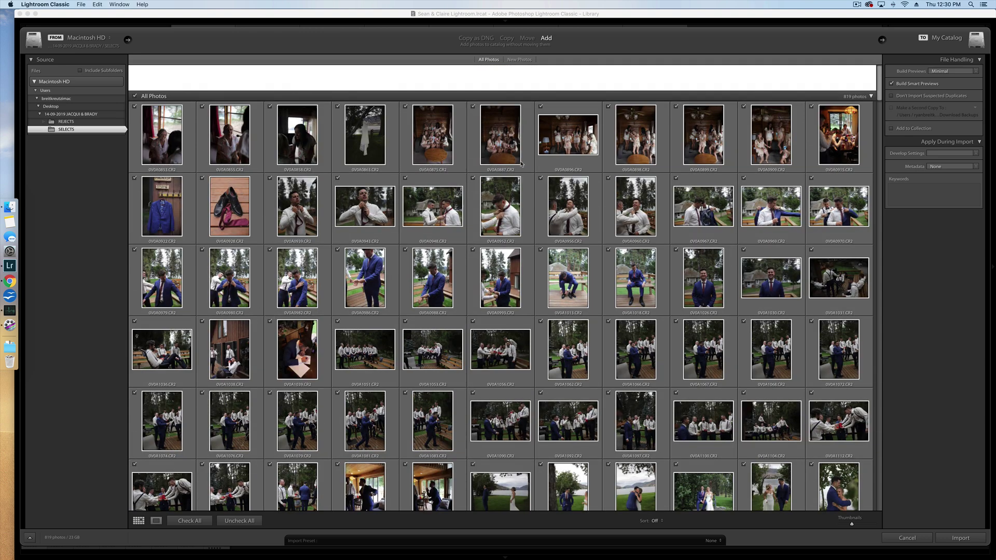
# - Cancel the import and show all 581 catalog photos in Grid view
pyautogui.click(907, 538)
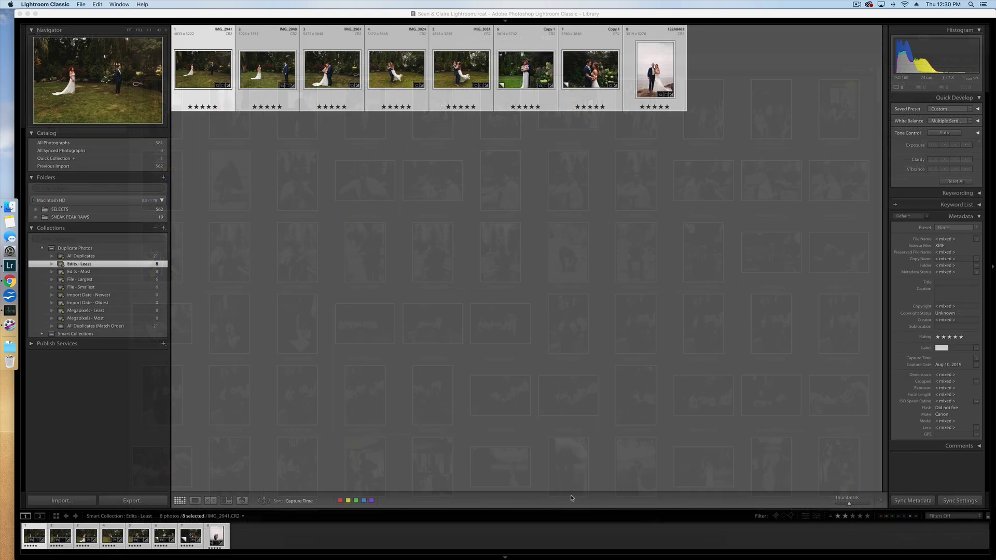
pyautogui.press('g')
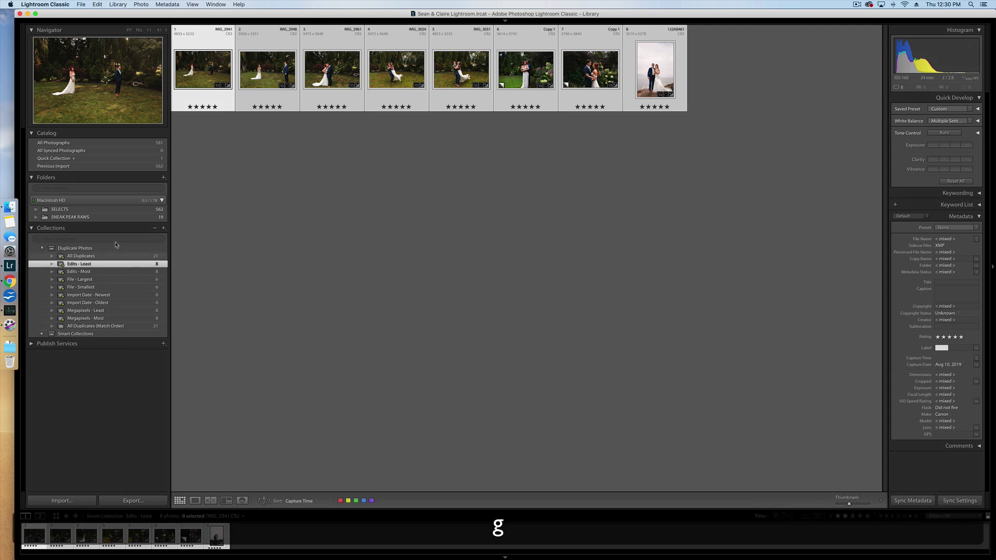
pyautogui.click(53, 143)
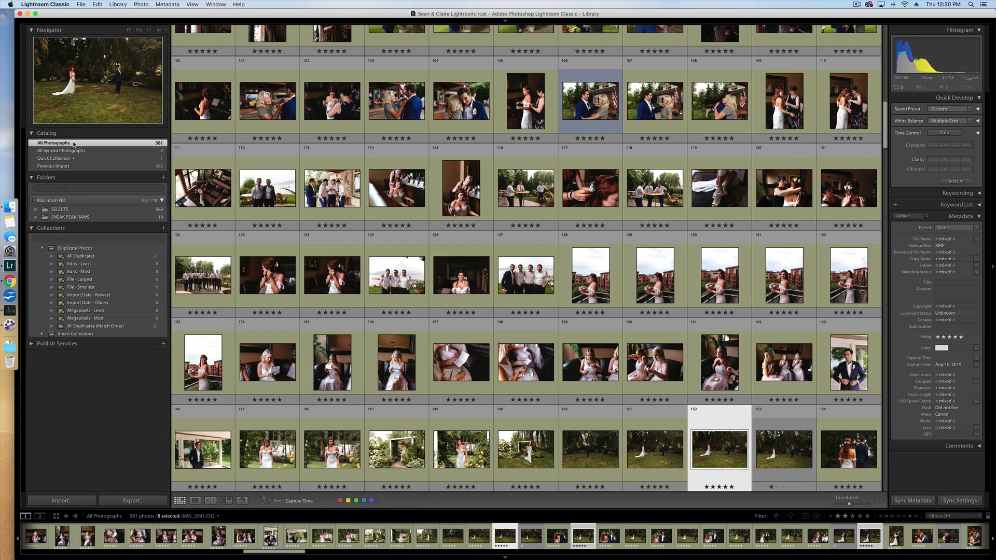
# - Select photos 104–106 and start removing them from the catalog, then cancel the removal
pyautogui.click(451, 73)
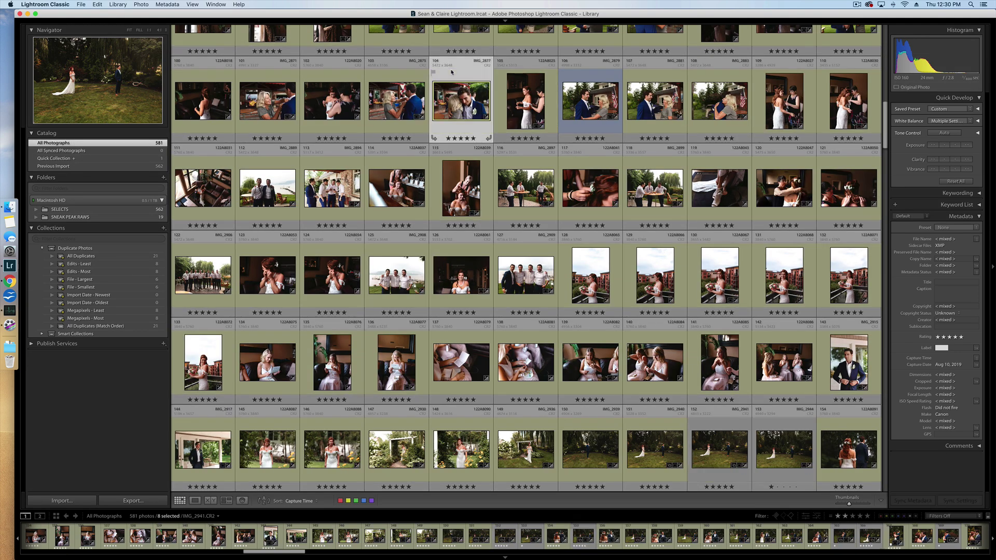
pyautogui.keyDown('shift'); pyautogui.click(588, 81); pyautogui.keyUp('shift')
pyautogui.hotkey('shift', 'BackSpace')
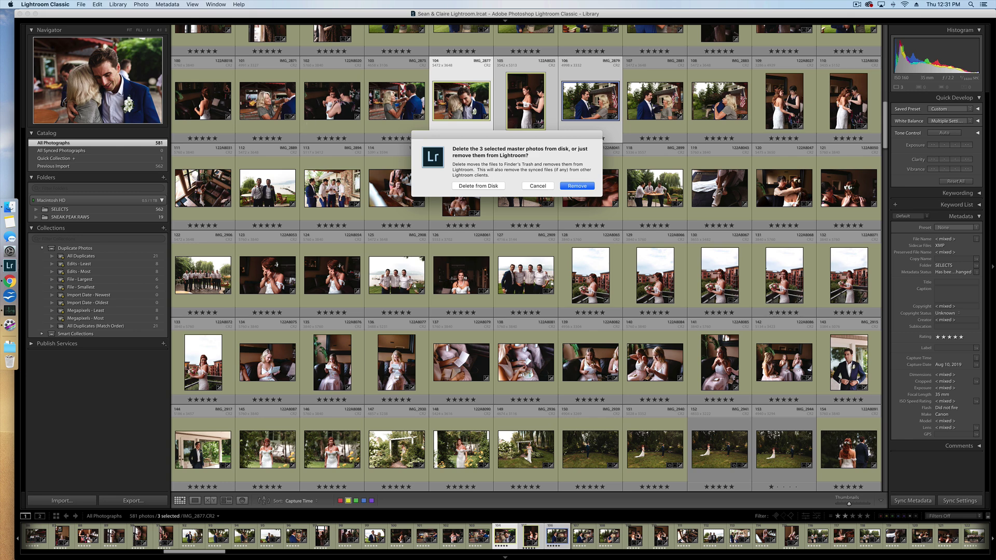
pyautogui.click(546, 189)
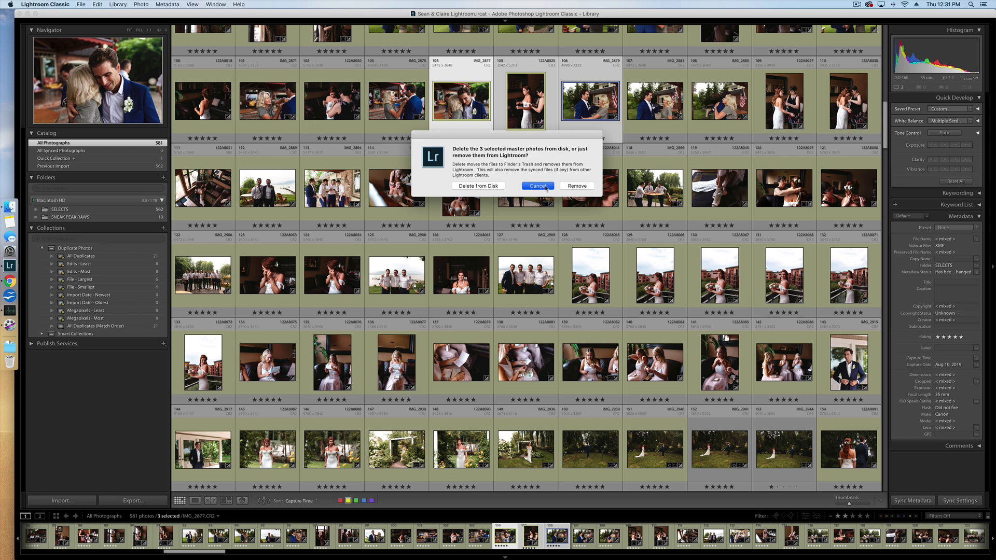
pyautogui.click(81, 4)
pyautogui.click(81, 4)
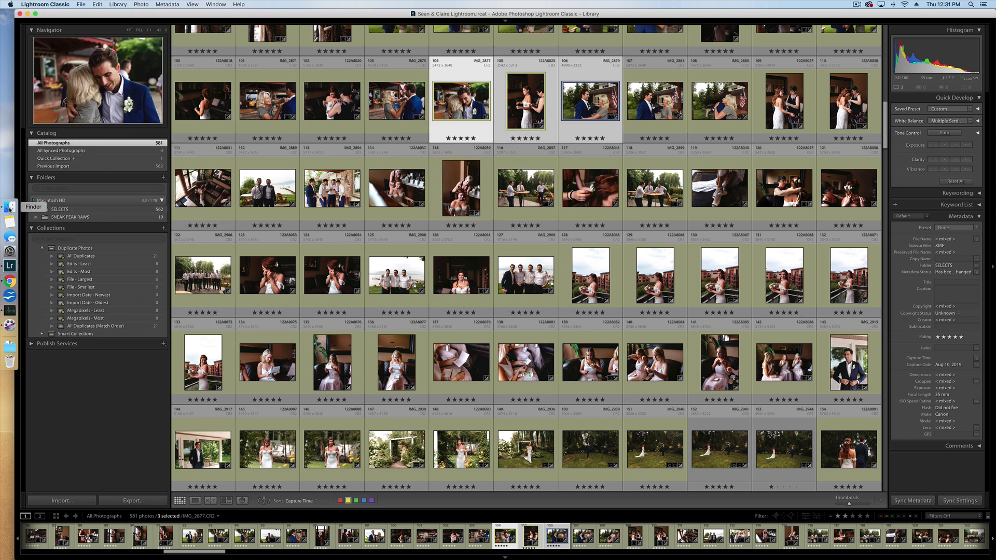
# - In Finder, duplicate the .lrcat catalog file and rename it with the couple's names plus 'BACKUP SEPT 26 2019'
pyautogui.click(9, 206)
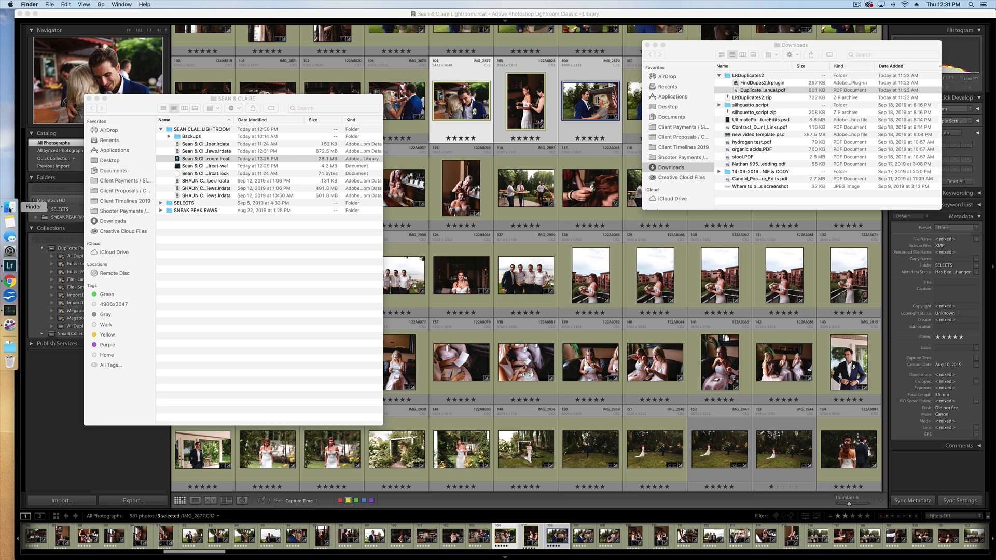
pyautogui.click(178, 158)
pyautogui.rightClick(178, 159)
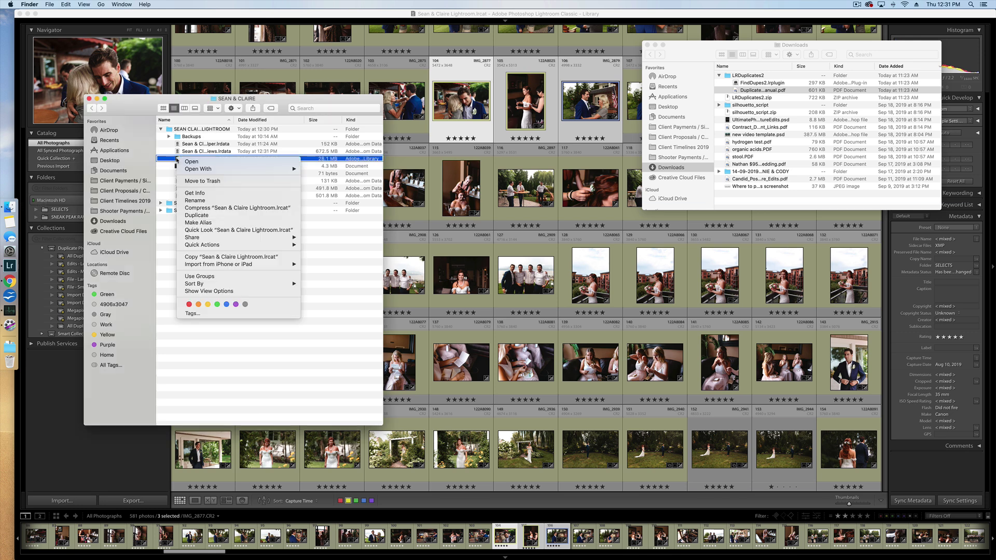
pyautogui.click(214, 217)
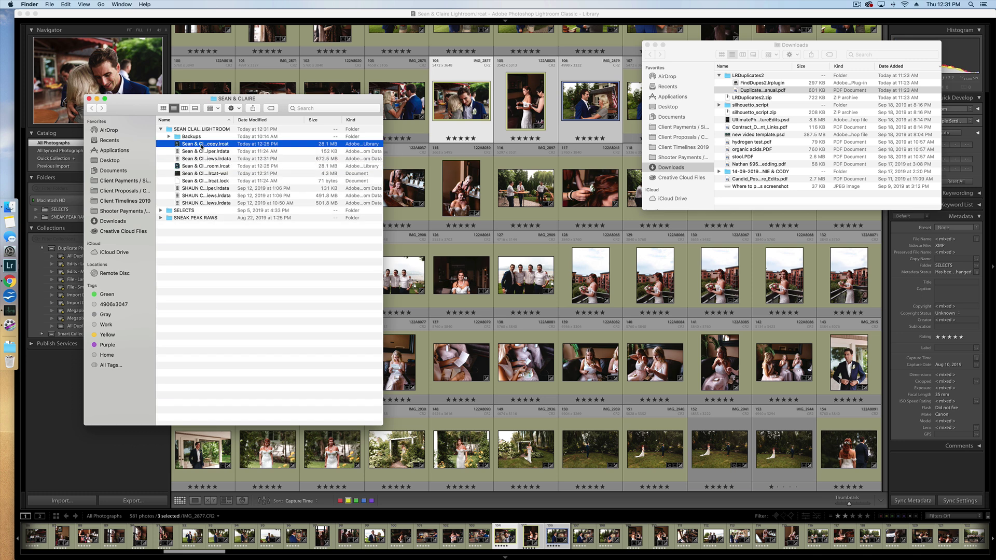
pyautogui.press('Return')
pyautogui.write('SEAN N CL')
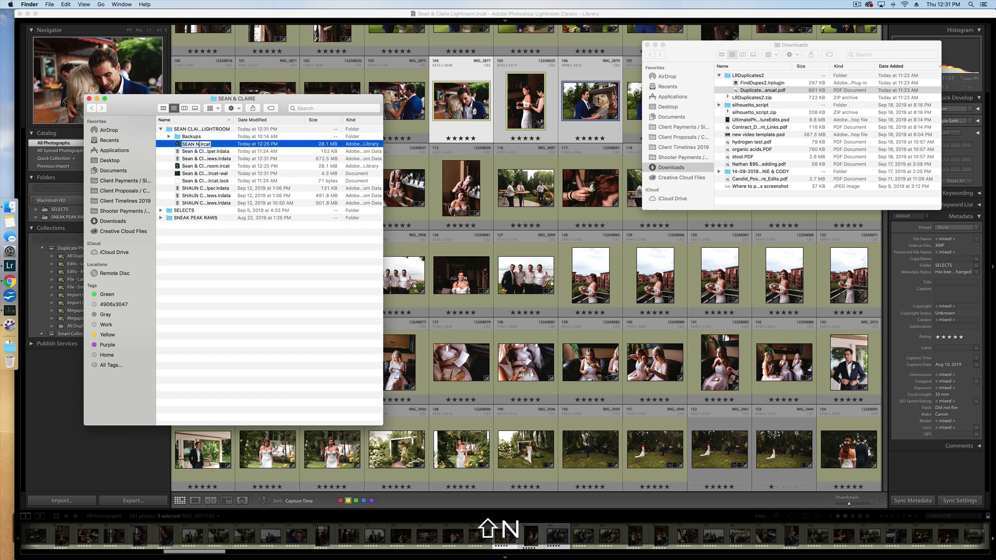
pyautogui.write('AIRE BACKUP')
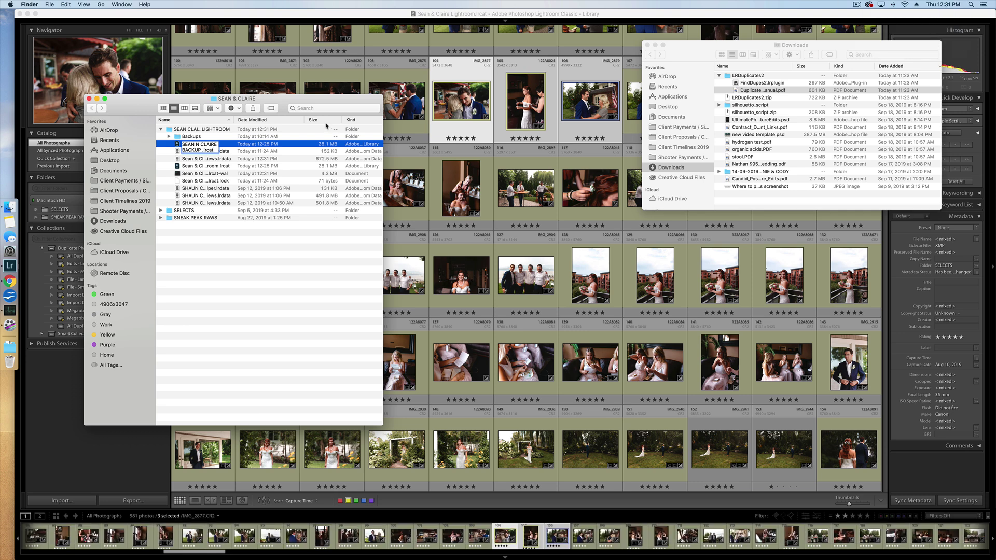
pyautogui.write(' SEPT 26')
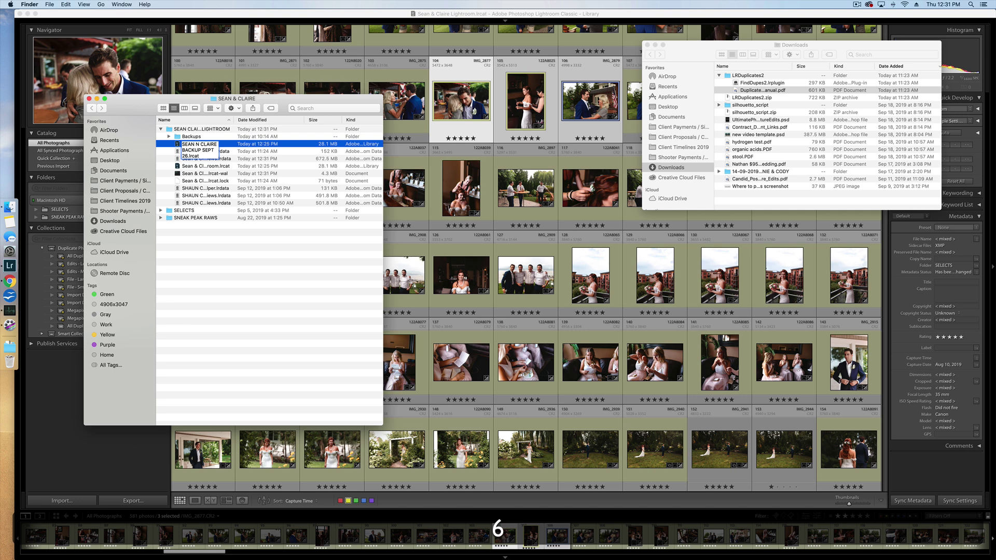
pyautogui.write(' 2019')
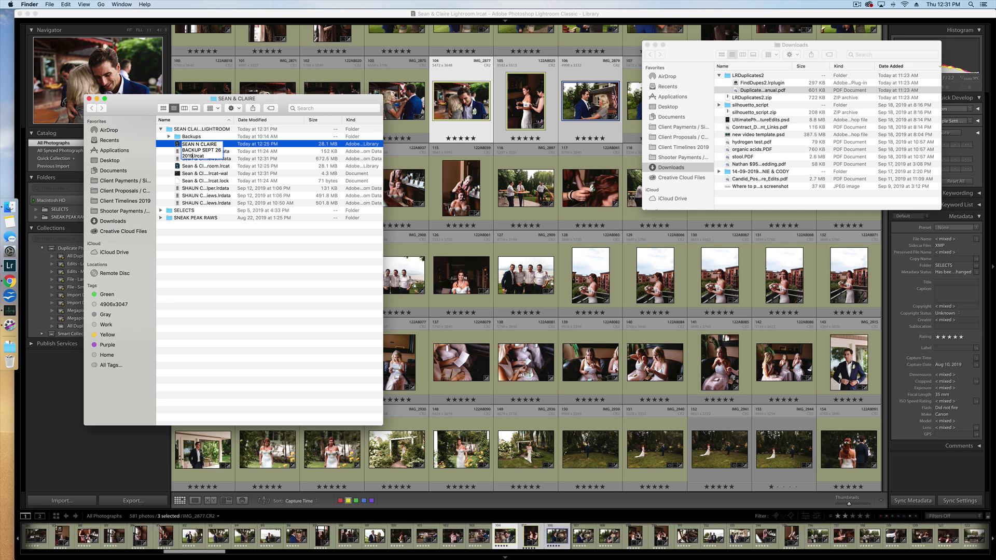
pyautogui.press('Return')
# - Back in Lightroom, extend the selection from photo 104 through 127, 24 photos
pyautogui.press('super+Tab')
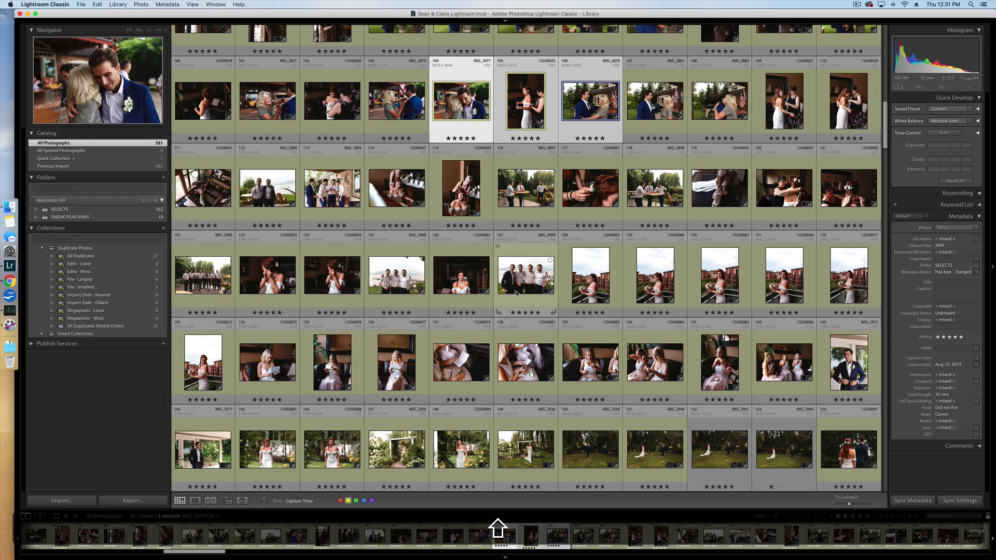
pyautogui.keyDown('shift'); pyautogui.click(527, 295); pyautogui.keyUp('shift')
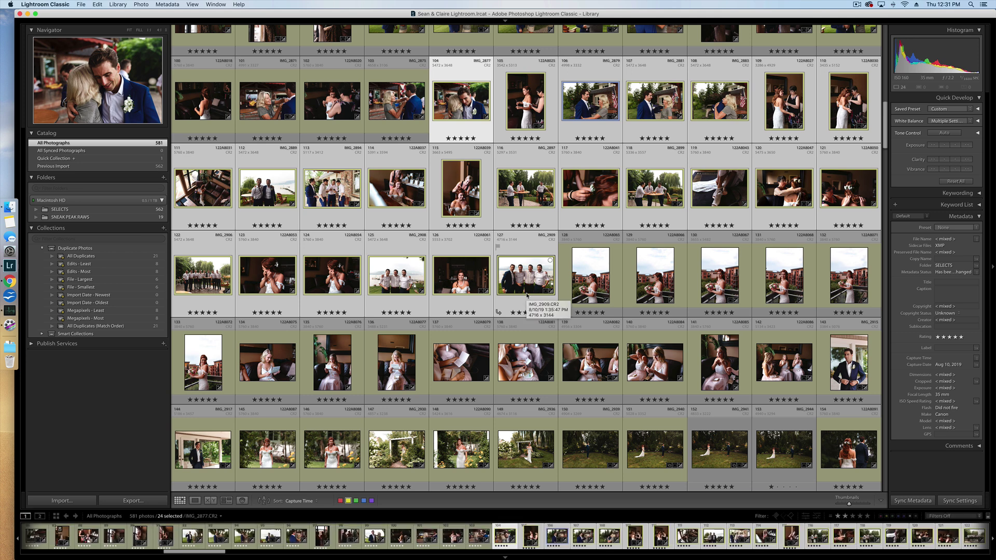